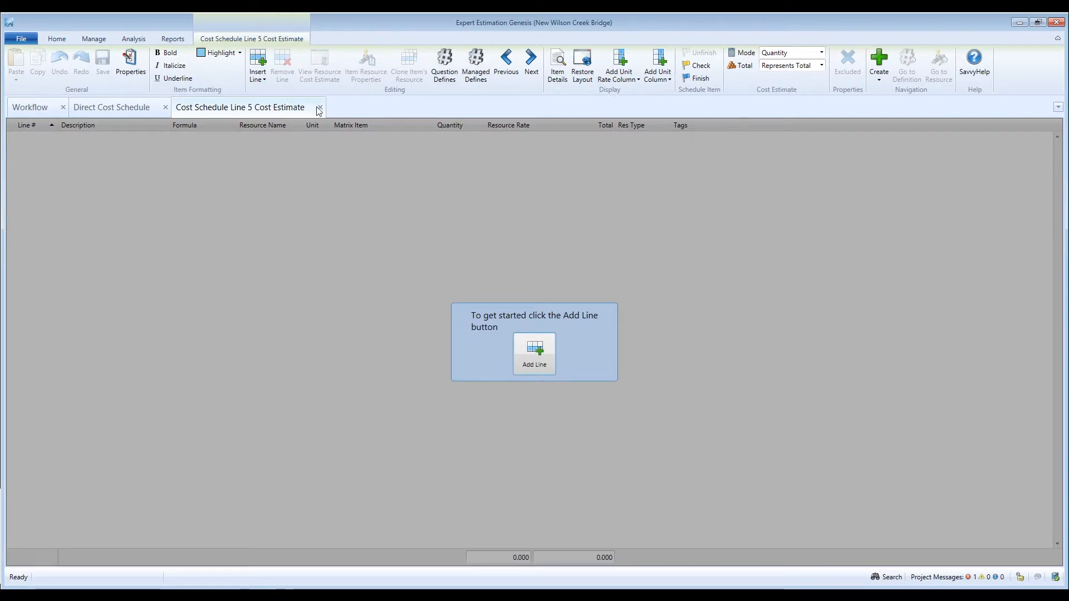
# Step: Close the empty Line 5 Cost Estimate tab to return to the Direct Cost Schedule
pyautogui.click(321, 109)
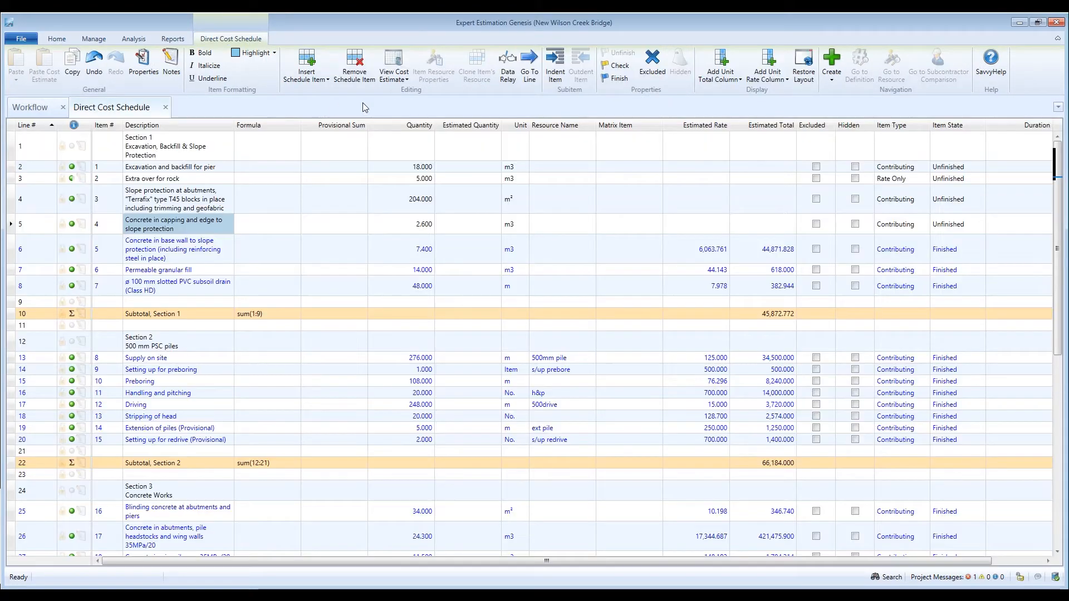
# Step: Data Relay from New Wilson Creek Bridge2, assigning the top capping-concrete match to line 5
pyautogui.click(509, 73)
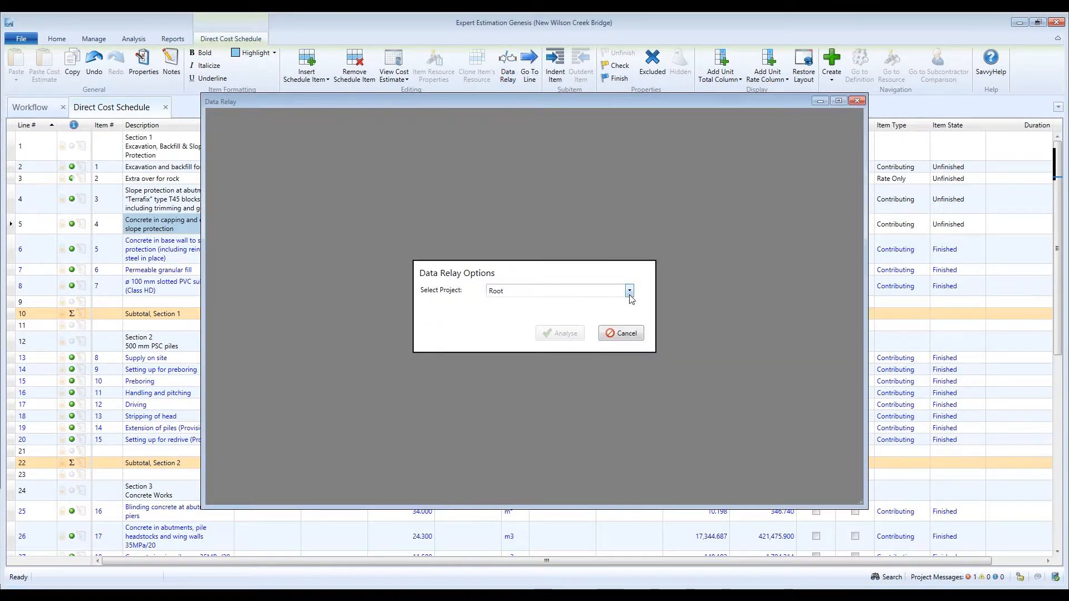
pyautogui.click(630, 290)
pyautogui.click(639, 366)
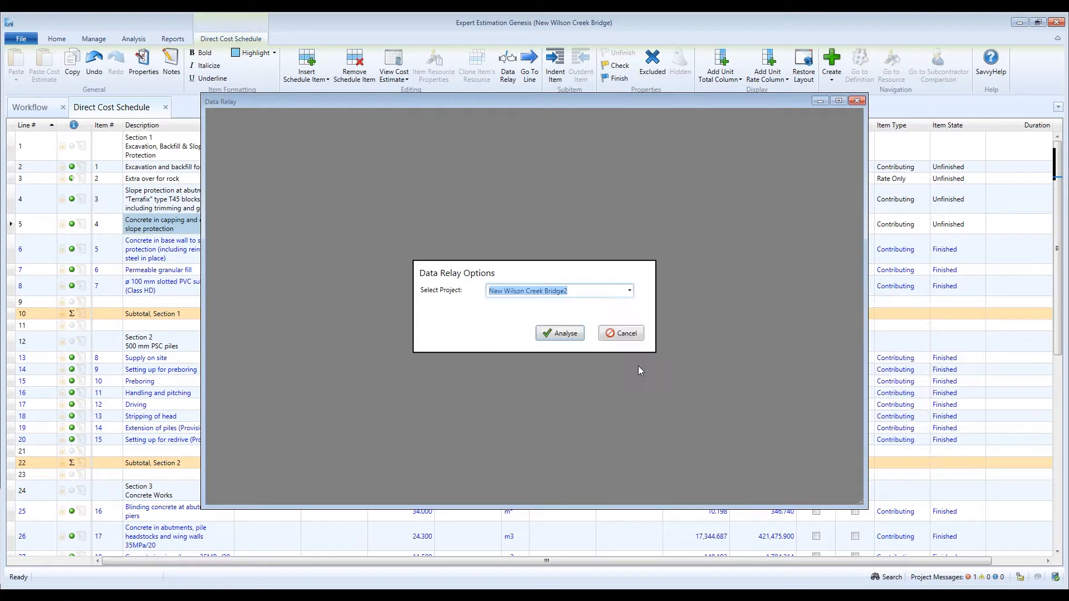
pyautogui.click(579, 334)
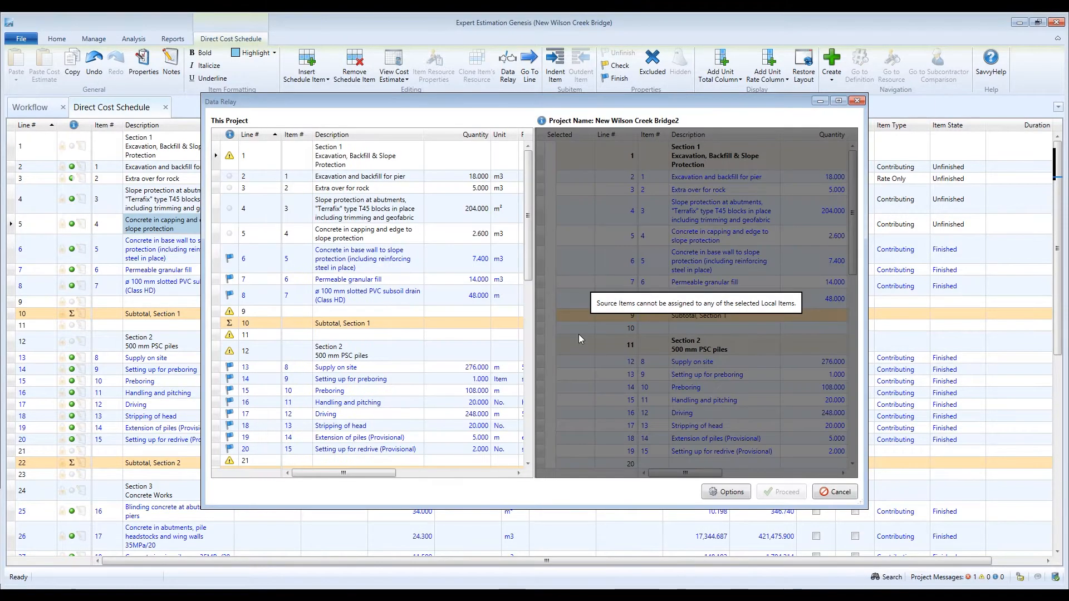
pyautogui.click(345, 231)
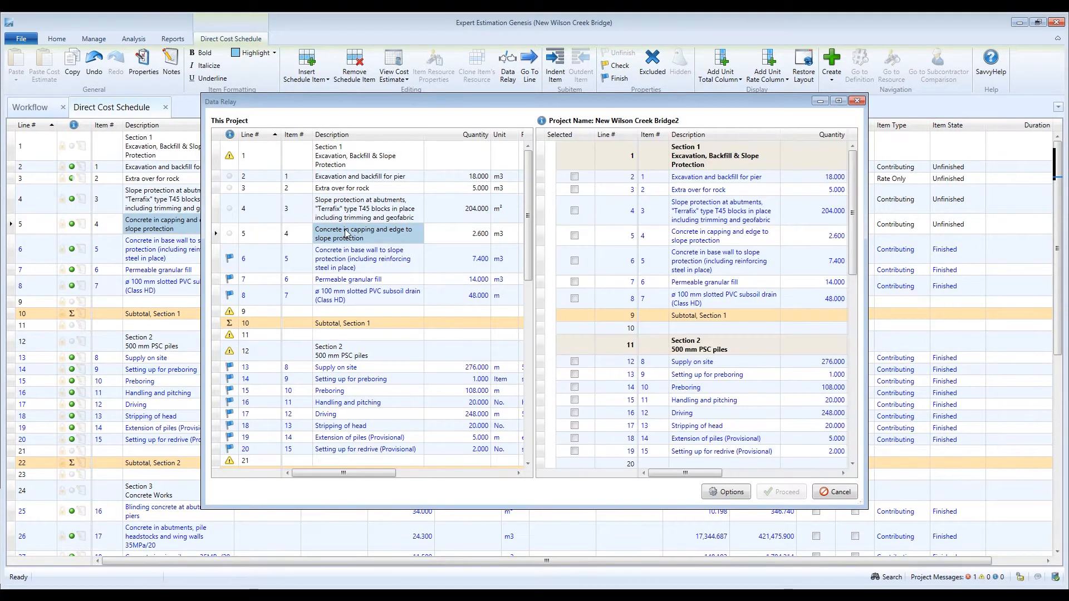
pyautogui.click(576, 152)
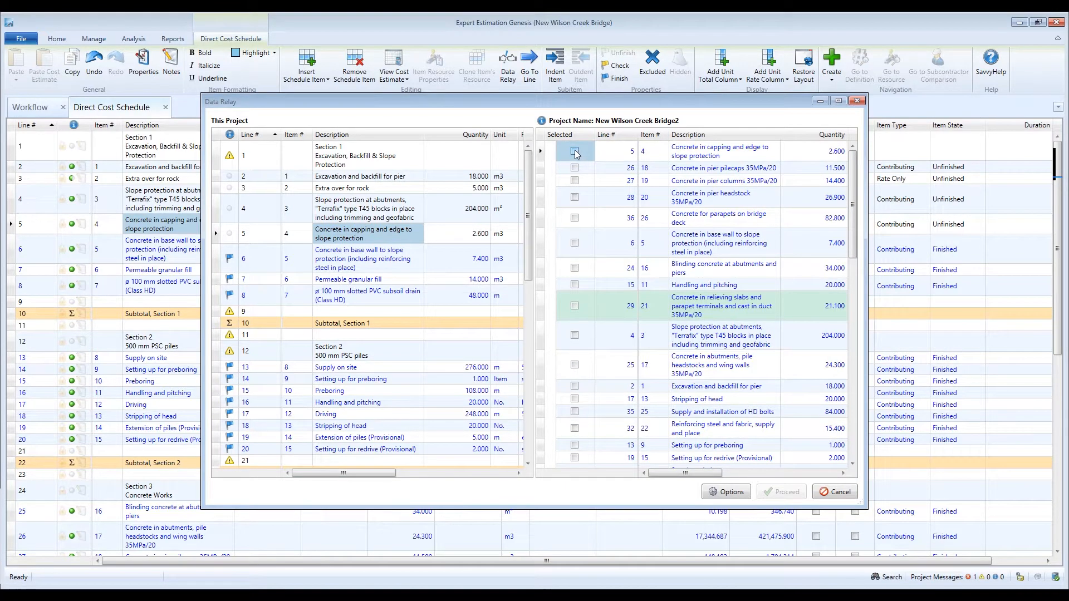
pyautogui.click(785, 492)
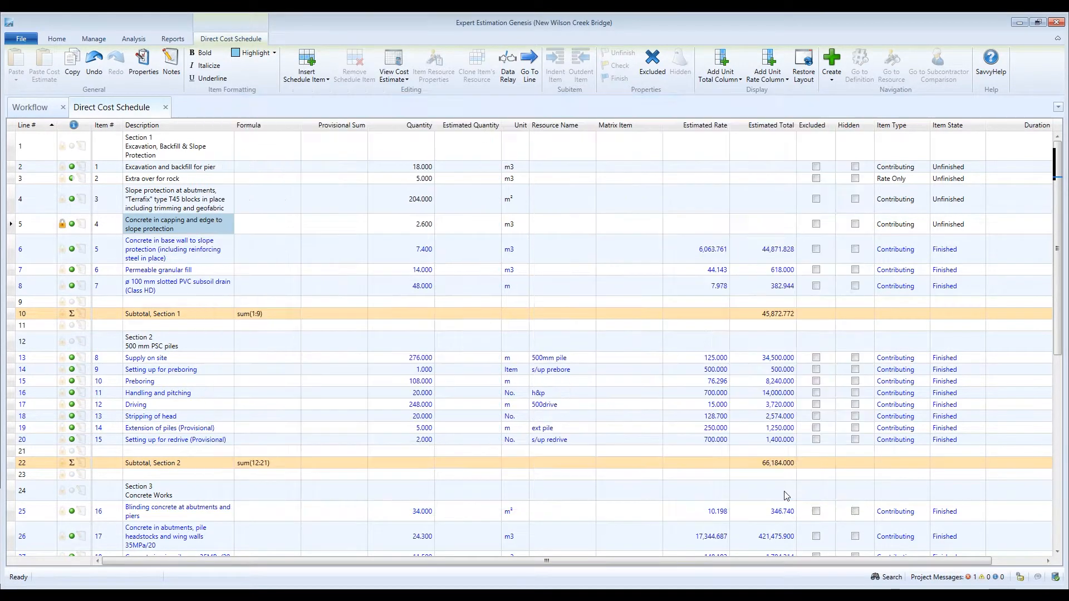
# Step: Apply the relay with Replace existing lines and Keep donor resources
pyautogui.click(781, 200)
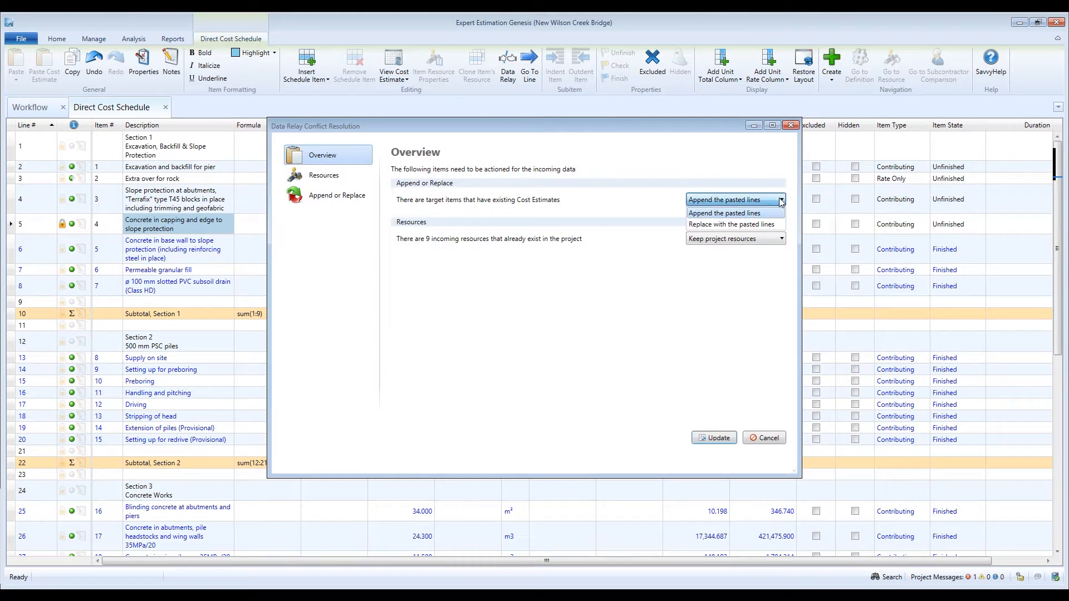
pyautogui.click(763, 224)
pyautogui.click(780, 239)
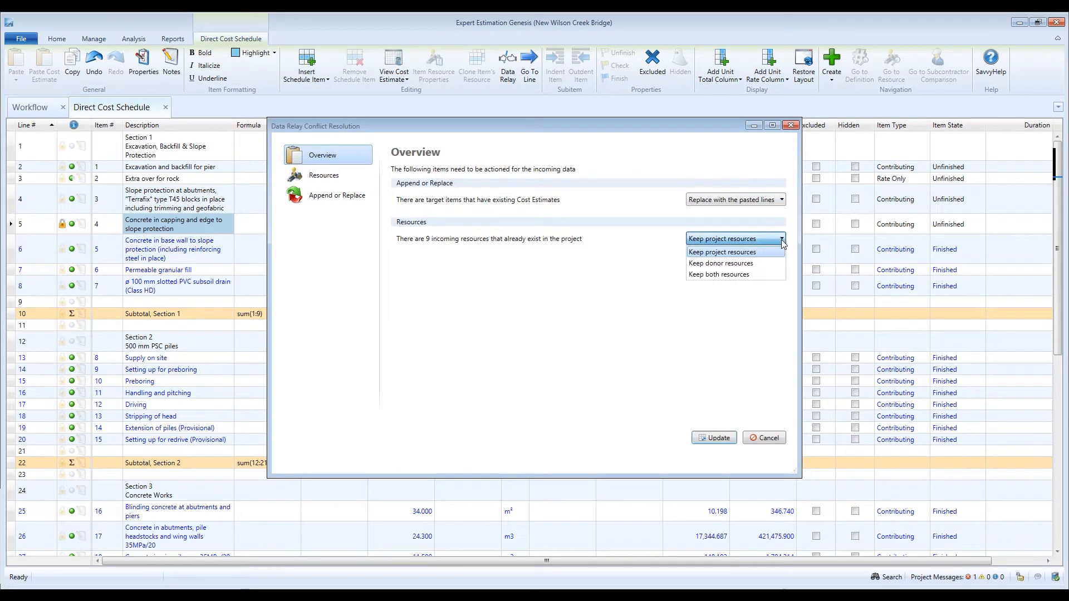
pyautogui.click(763, 263)
pyautogui.click(715, 438)
pyautogui.rightClick(178, 223)
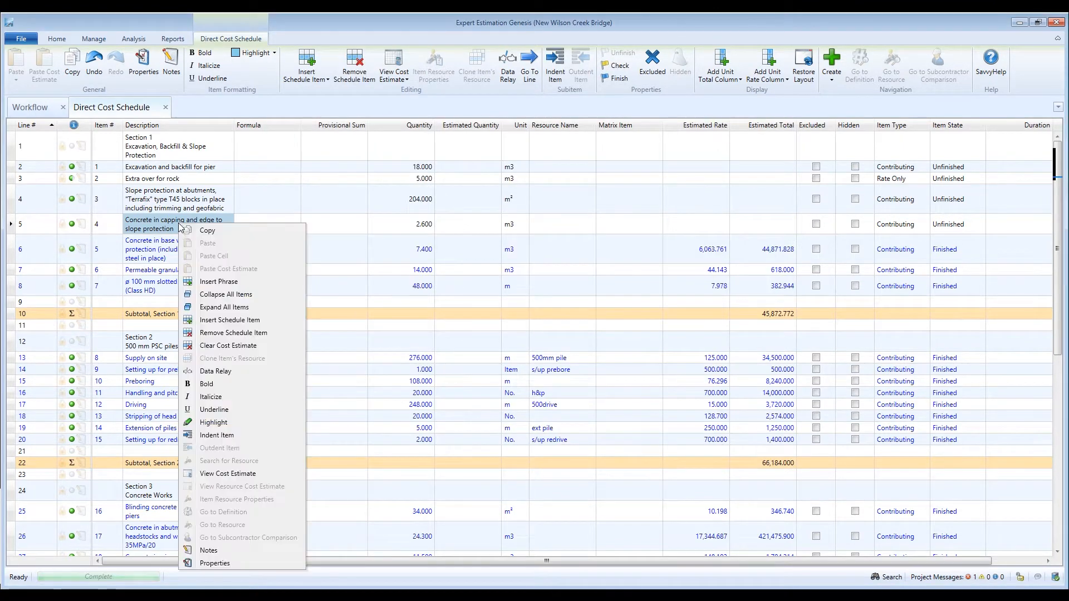
pyautogui.click(223, 474)
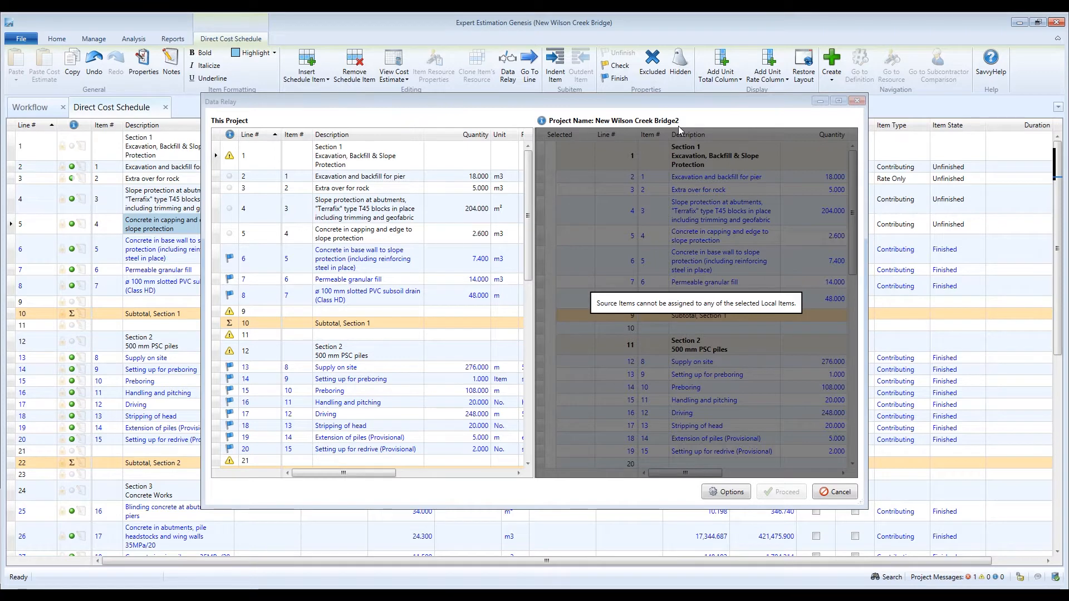
pyautogui.click(409, 178)
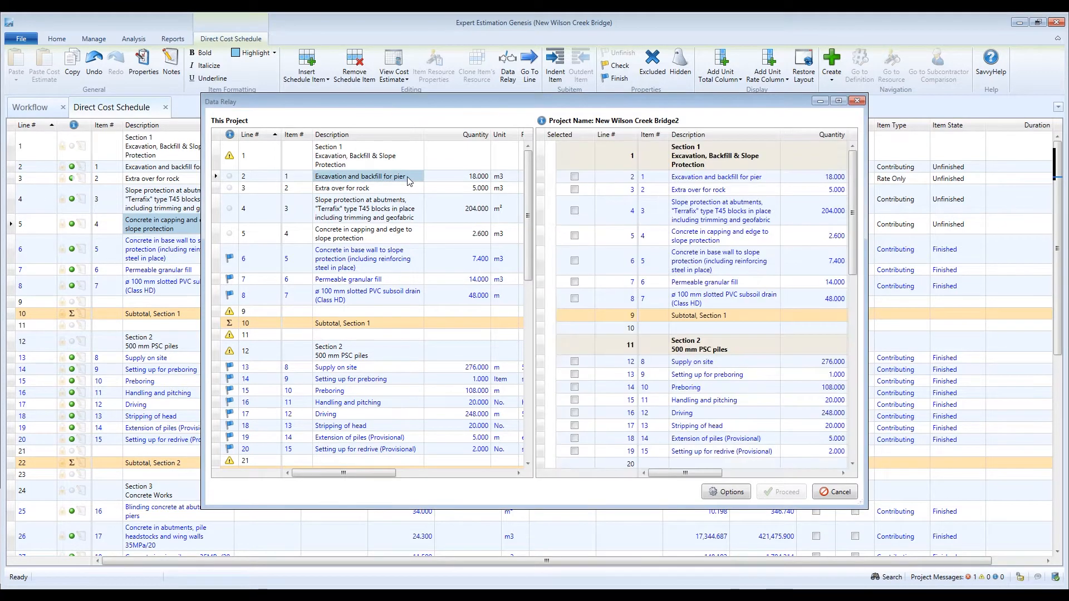
pyautogui.click(408, 190)
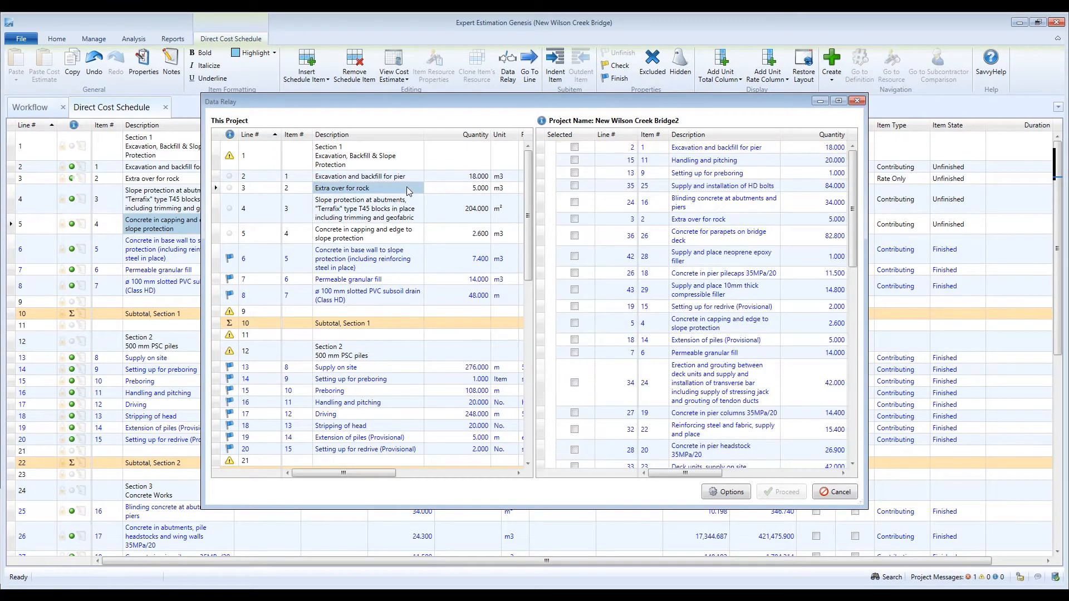
pyautogui.click(408, 208)
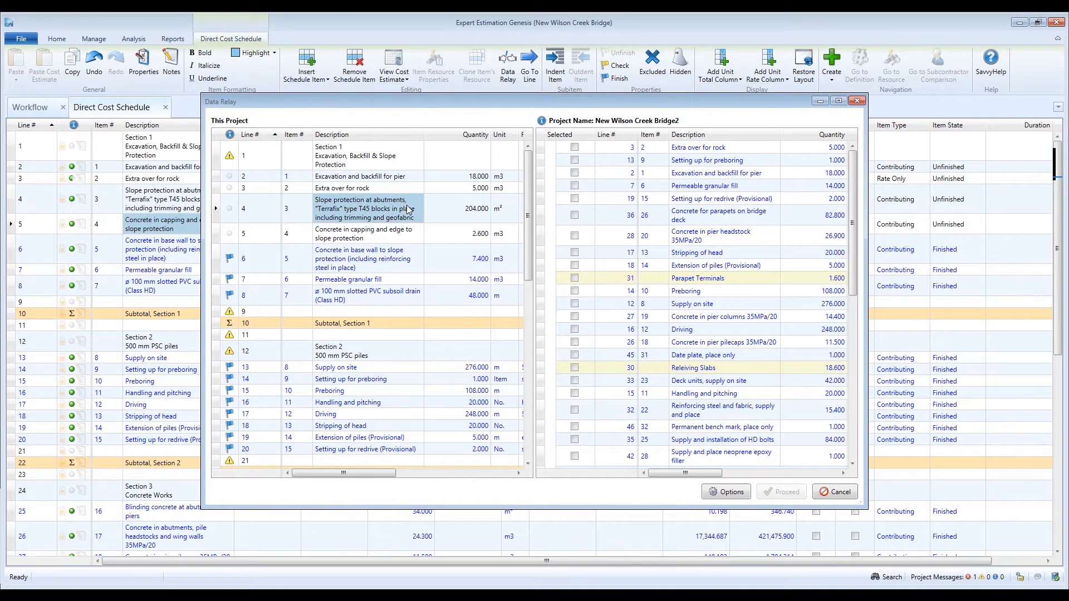
pyautogui.click(401, 233)
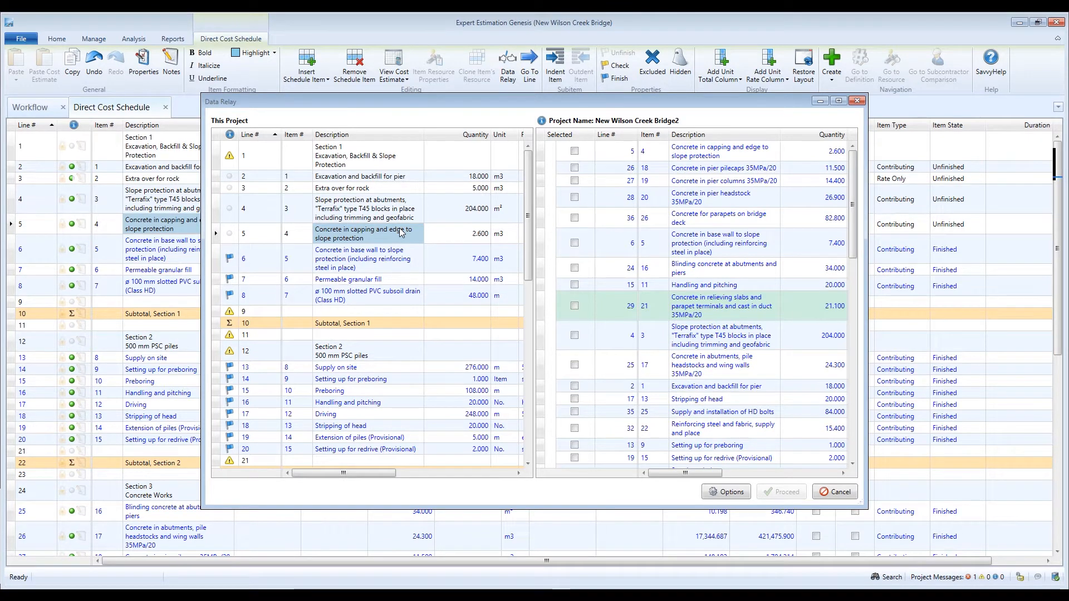
pyautogui.moveTo(851, 212); pyautogui.dragTo(900, 196)
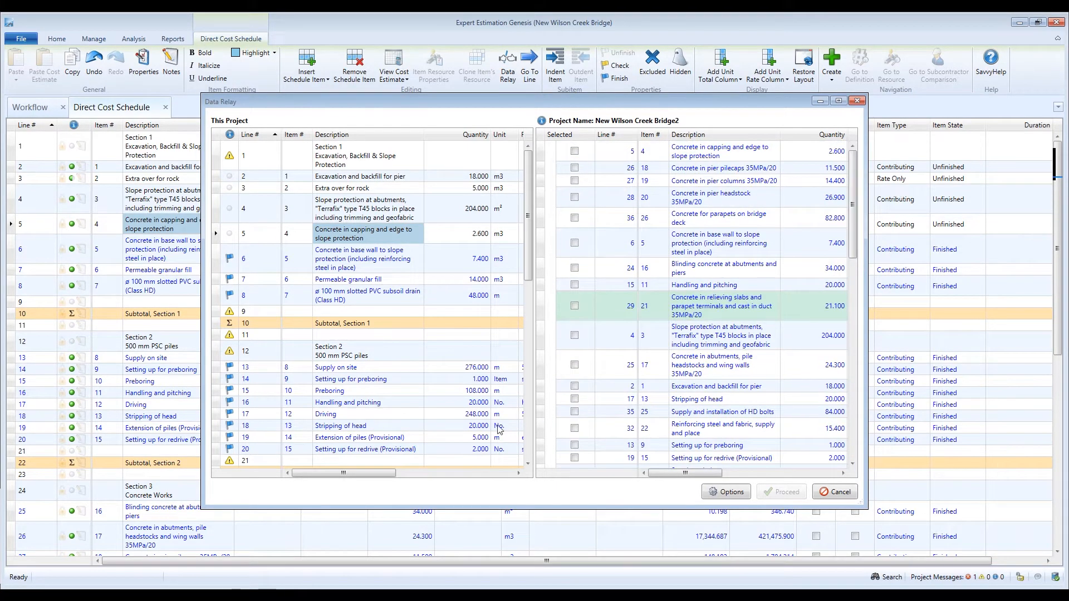
pyautogui.moveTo(390, 473); pyautogui.dragTo(353, 497)
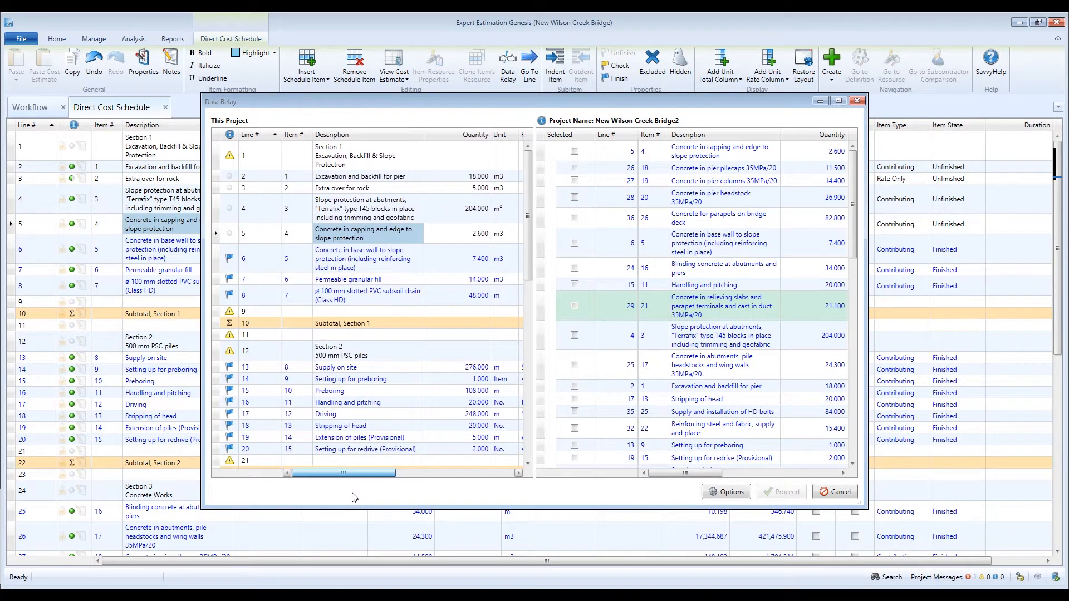
pyautogui.click(833, 492)
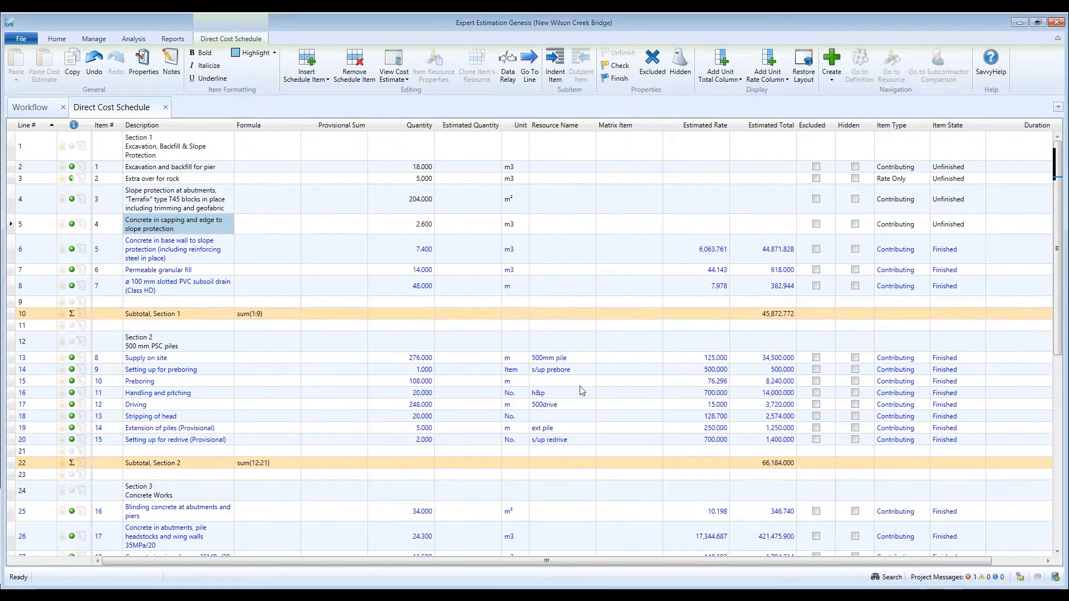
# Step: Set lines 6–8 back to Unfinished so Section 1's subtotal drops to 0.000
pyautogui.moveTo(126, 245); pyautogui.dragTo(135, 289)
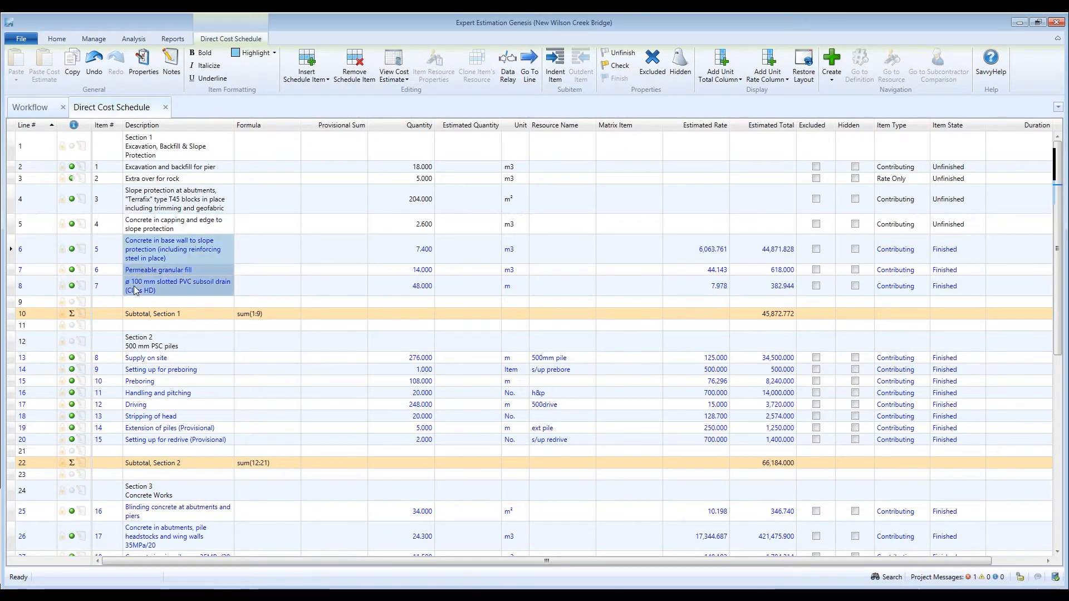
pyautogui.click(623, 53)
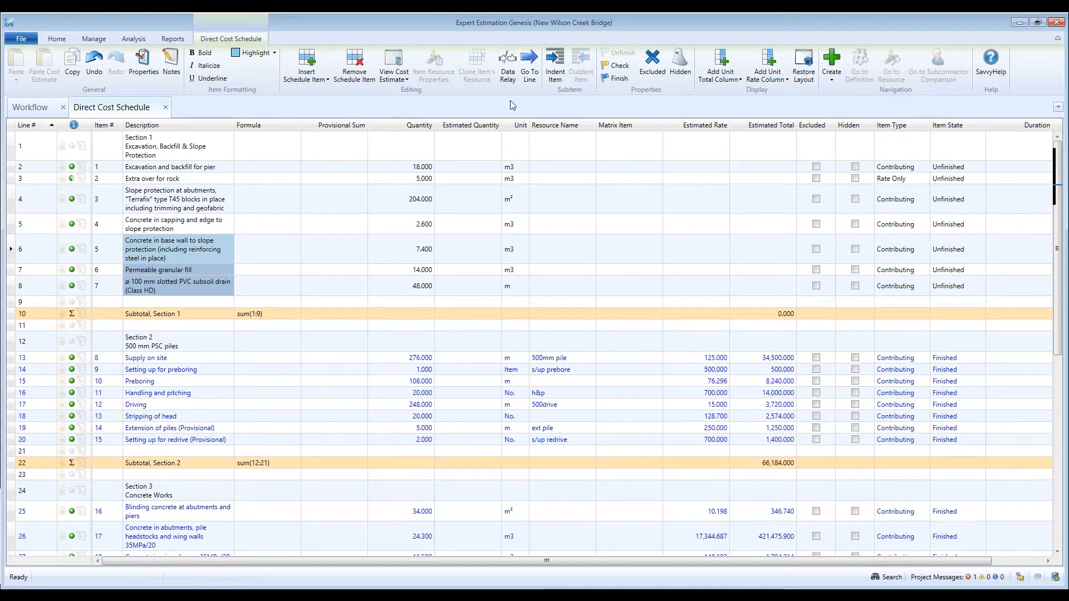
pyautogui.click(508, 70)
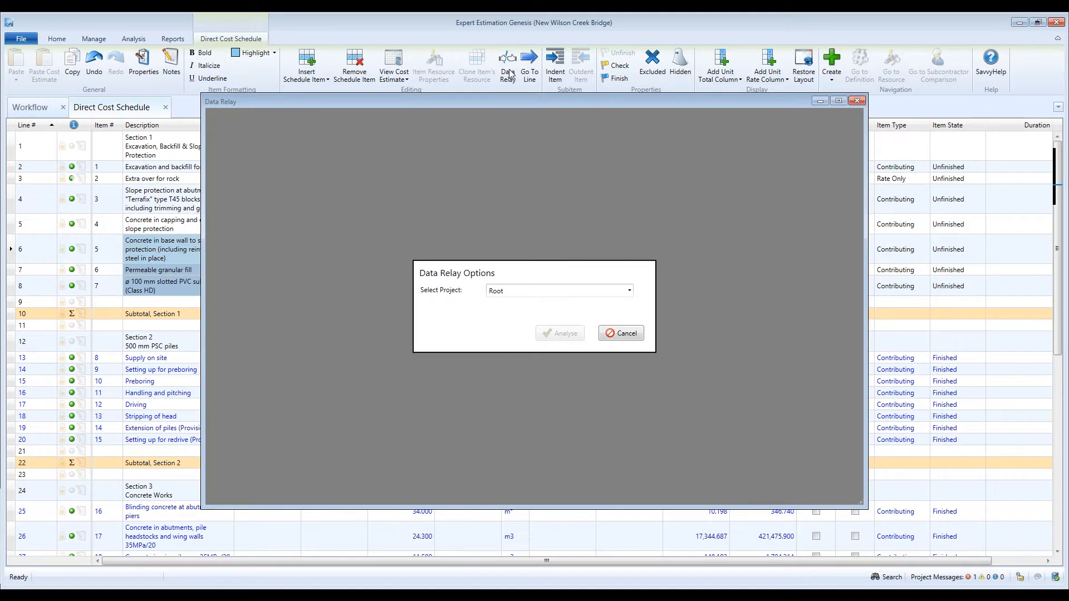
# Step: Choose New Wilson Creek Bridge2 as the relay source and analyse the schedule against it
pyautogui.click(630, 290)
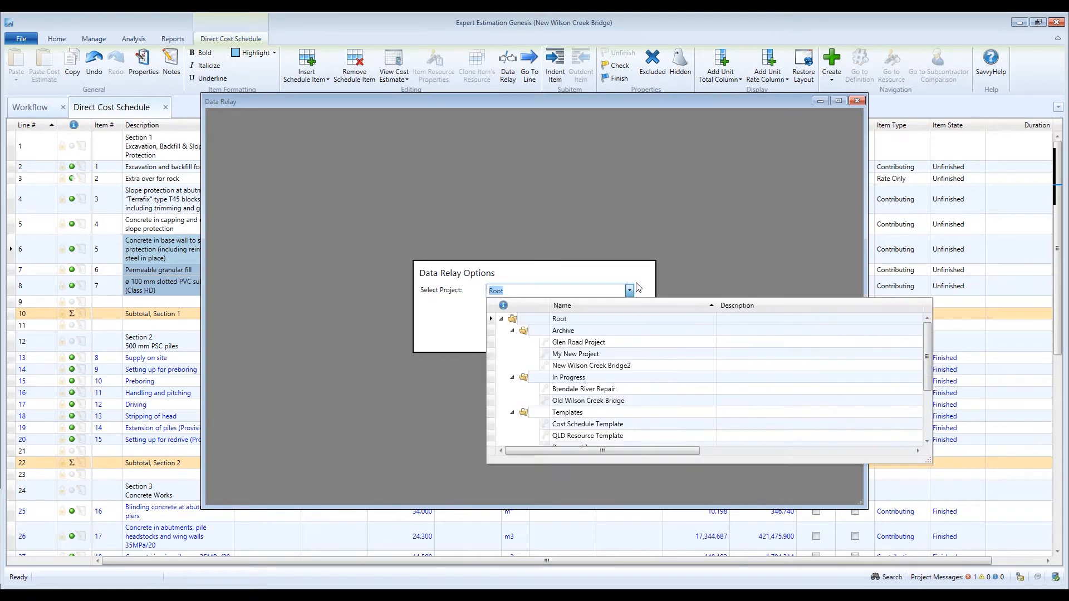
pyautogui.click(640, 365)
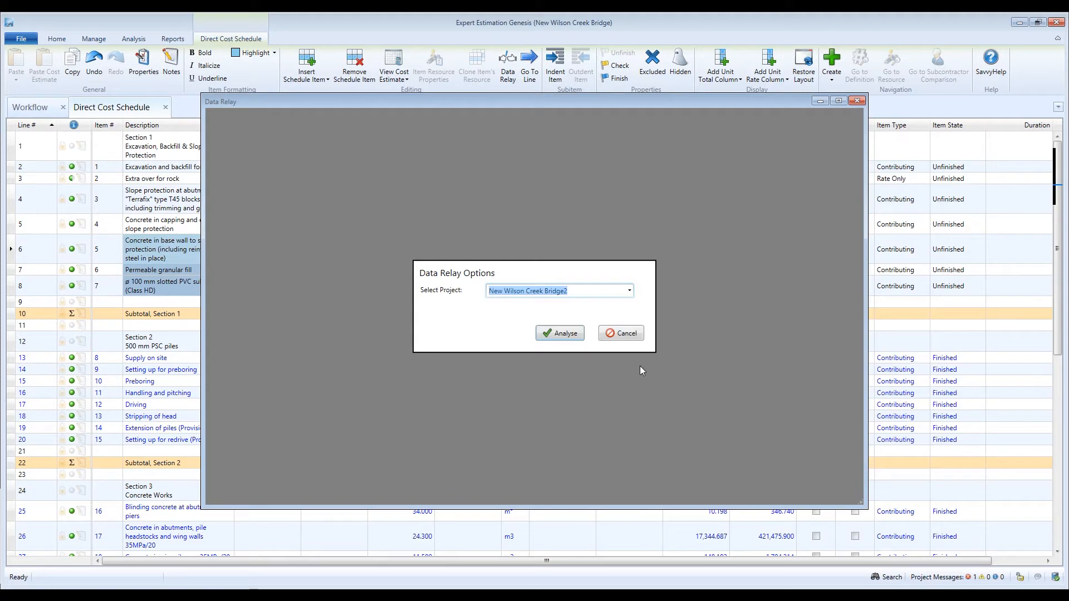
pyautogui.click(577, 335)
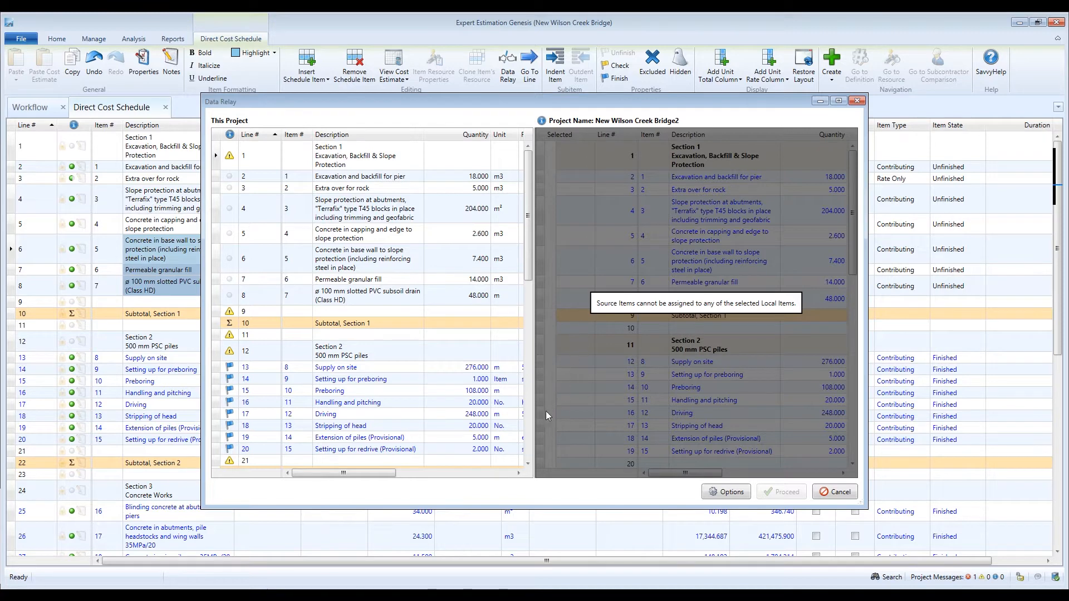
# Step: List source matches for line 2, Excavation and backfill for pier, and open ranking options
pyautogui.moveTo(389, 473); pyautogui.dragTo(391, 495)
pyautogui.click(415, 177)
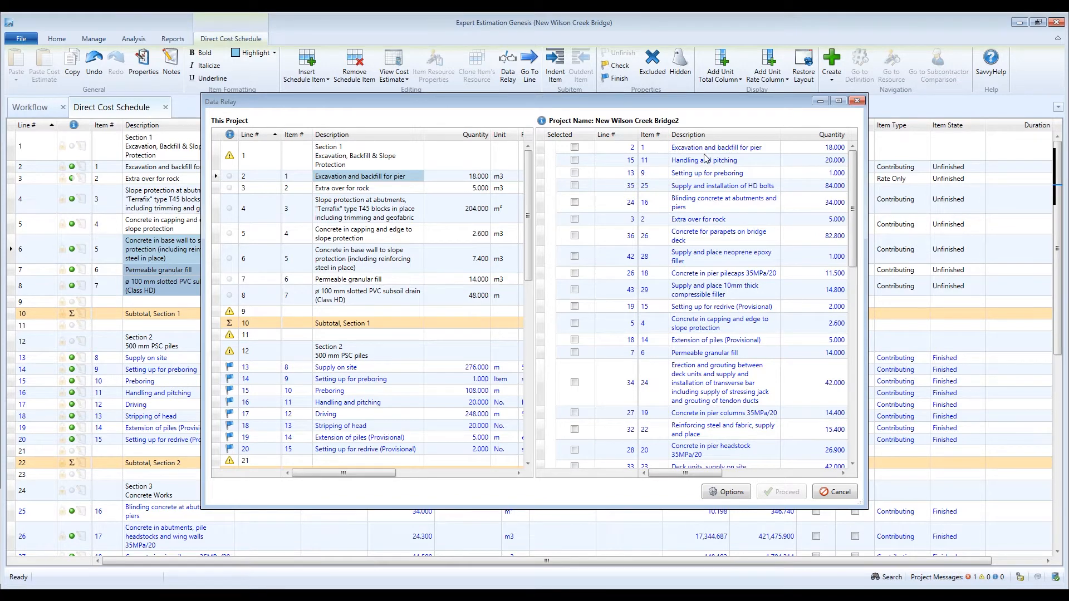
pyautogui.click(730, 493)
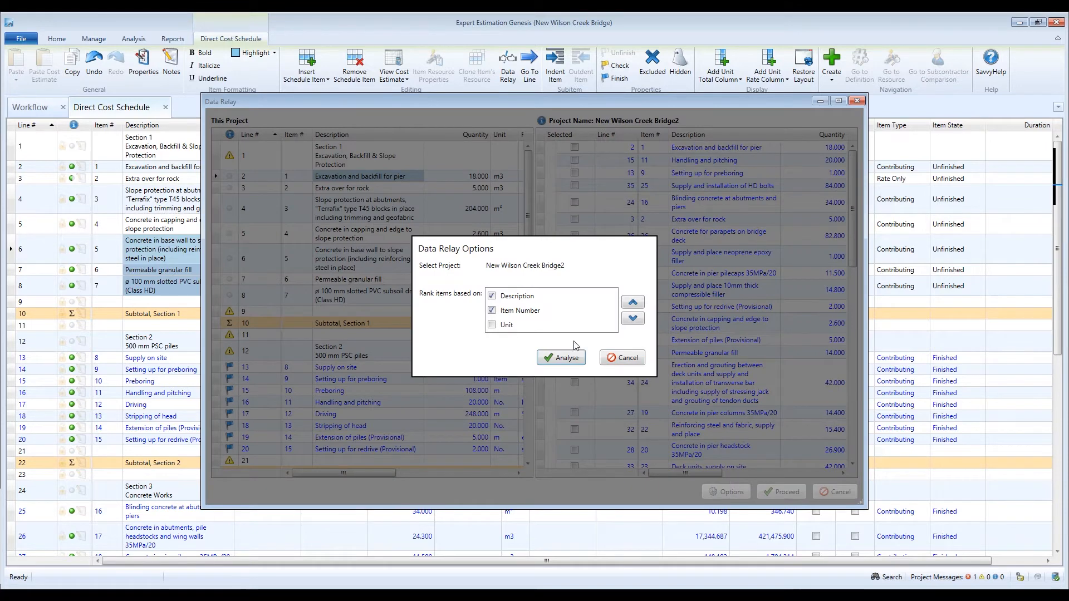
# Step: Rank matches by Description first, then Item Number, excluding Unit, and re-analyse
pyautogui.click(492, 326)
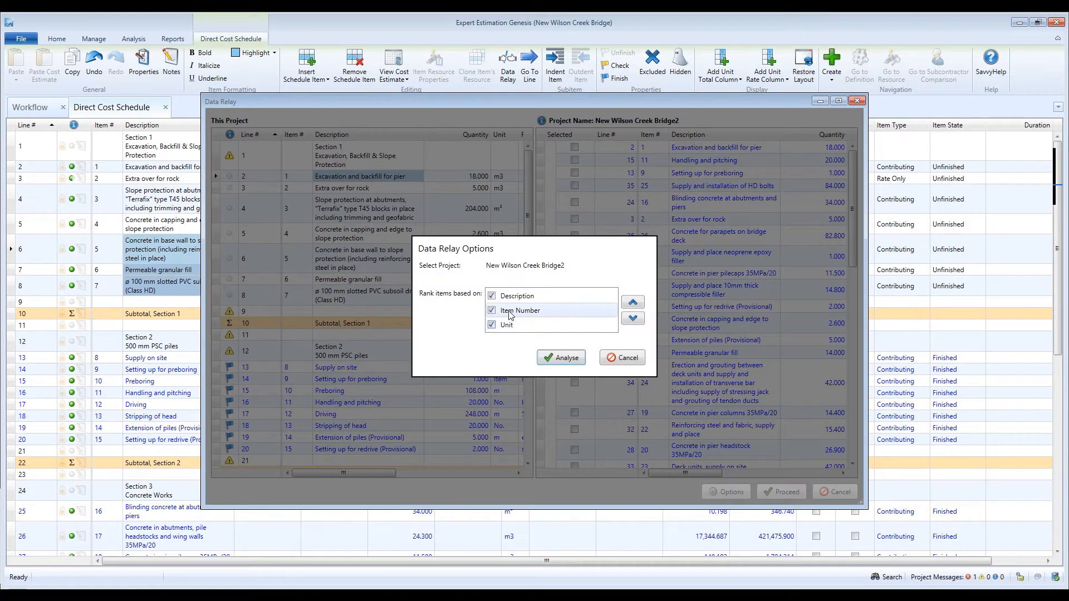
pyautogui.click(515, 295)
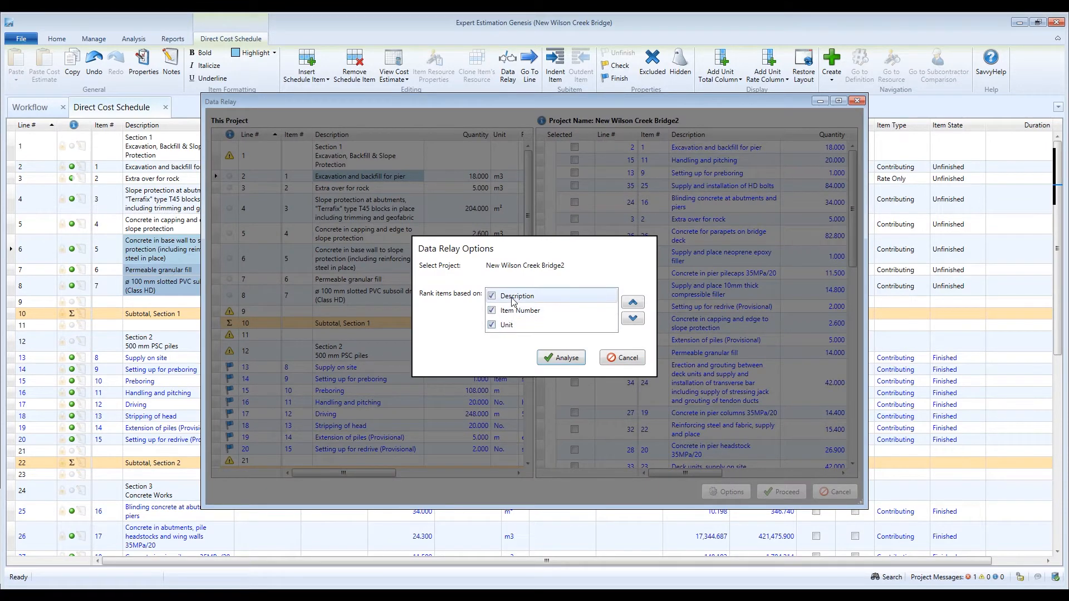
pyautogui.click(633, 318)
pyautogui.click(636, 321)
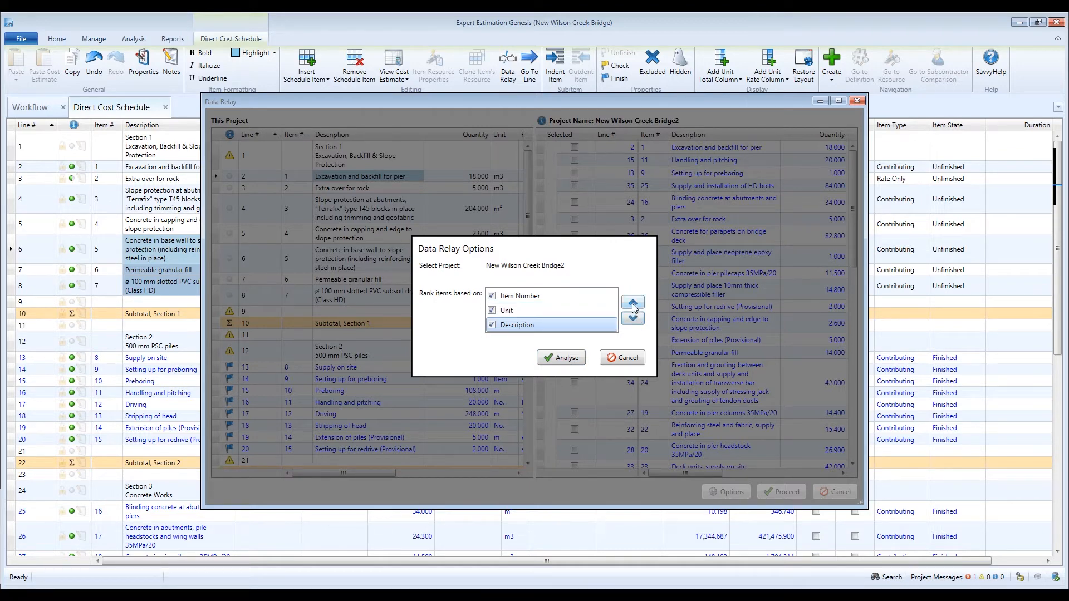
pyautogui.click(633, 304)
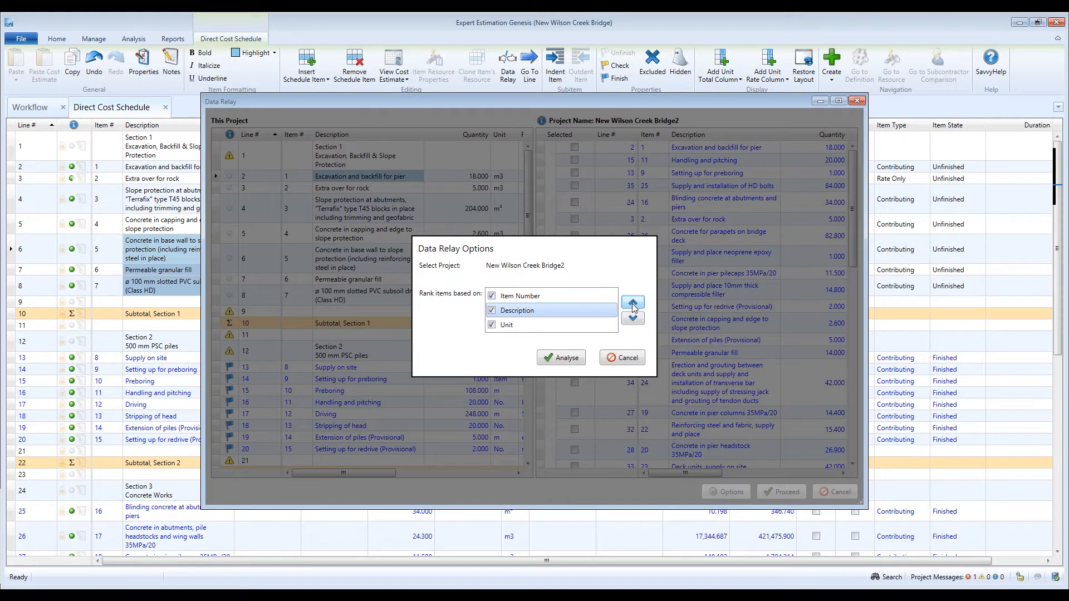
pyautogui.click(633, 306)
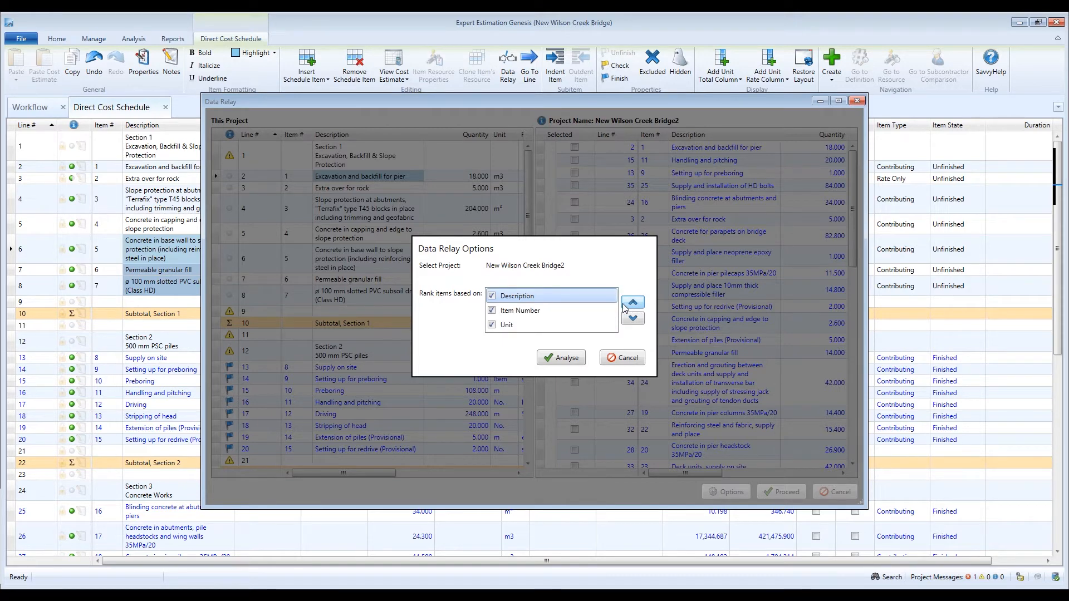
pyautogui.click(492, 325)
pyautogui.click(574, 361)
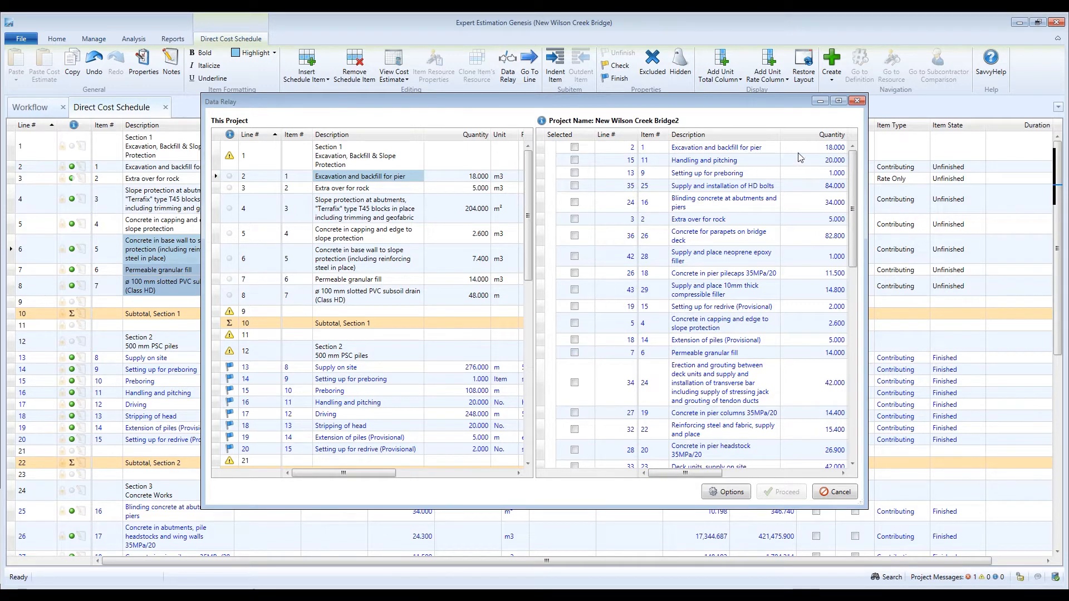
# Step: Review source matches for lines 3, 4 and 5, ending on Concrete in capping and edge
pyautogui.moveTo(853, 162); pyautogui.dragTo(881, 132)
pyautogui.click(402, 189)
pyautogui.click(397, 215)
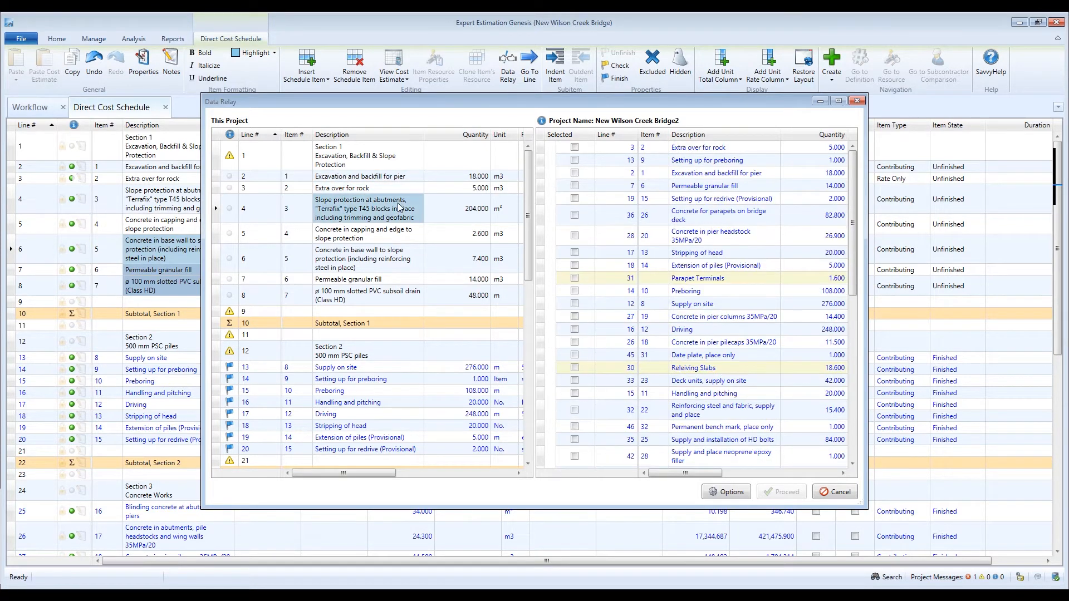
pyautogui.click(394, 233)
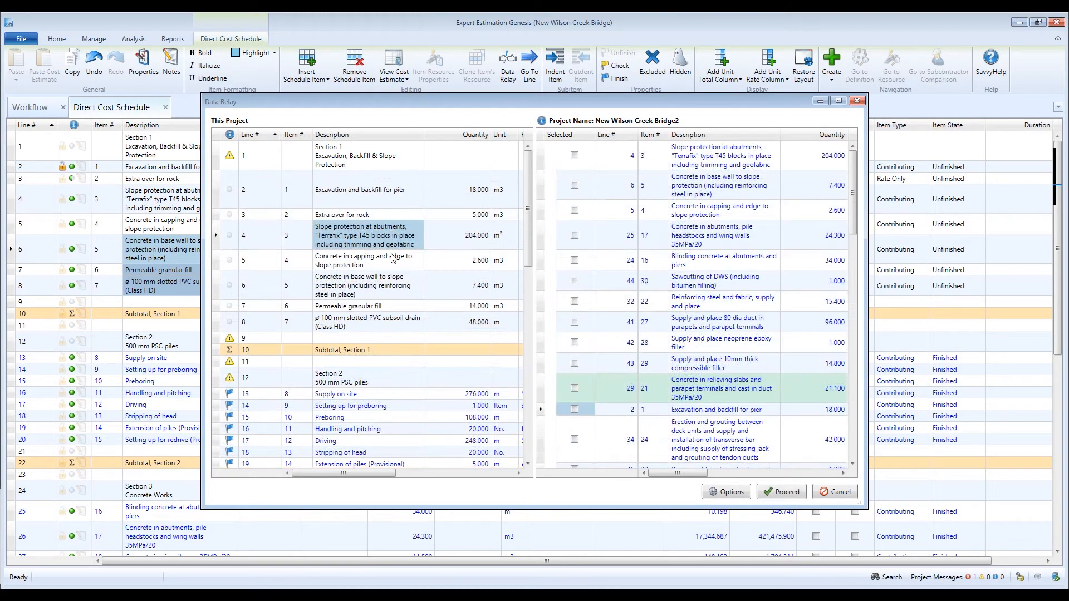
pyautogui.click(394, 257)
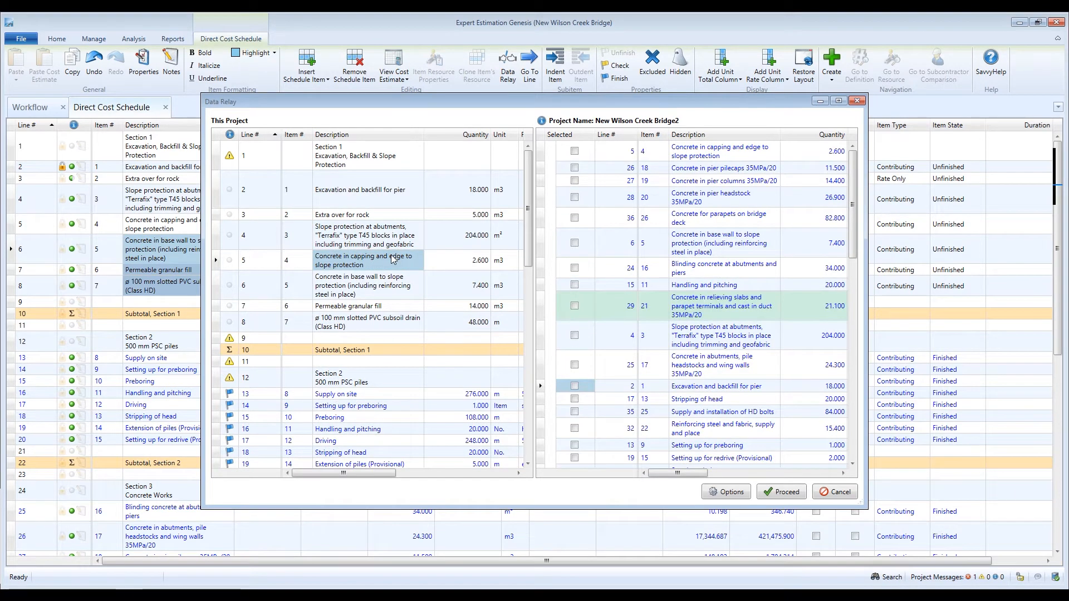
# Step: Tick source item 29, relieving slabs and parapet terminals, plus children 30 and 31 for line 5
pyautogui.click(575, 307)
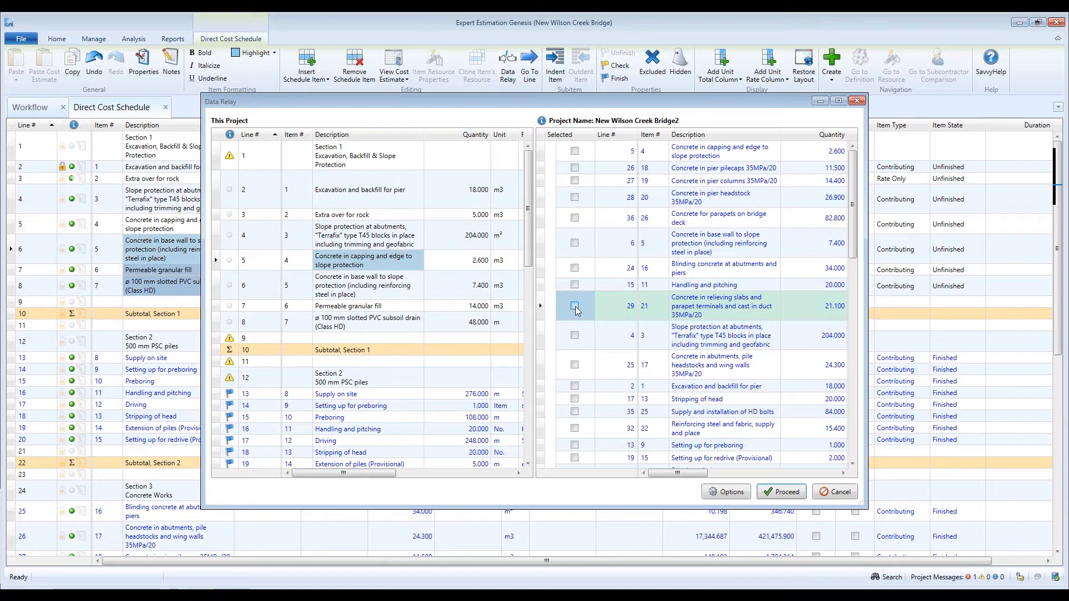
pyautogui.click(574, 307)
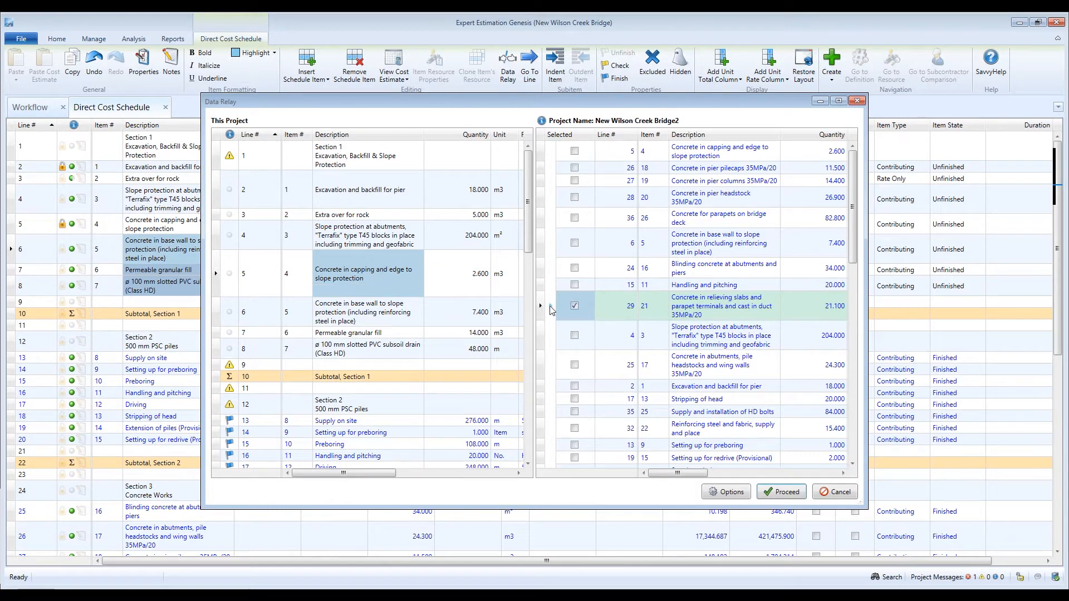
pyautogui.click(551, 309)
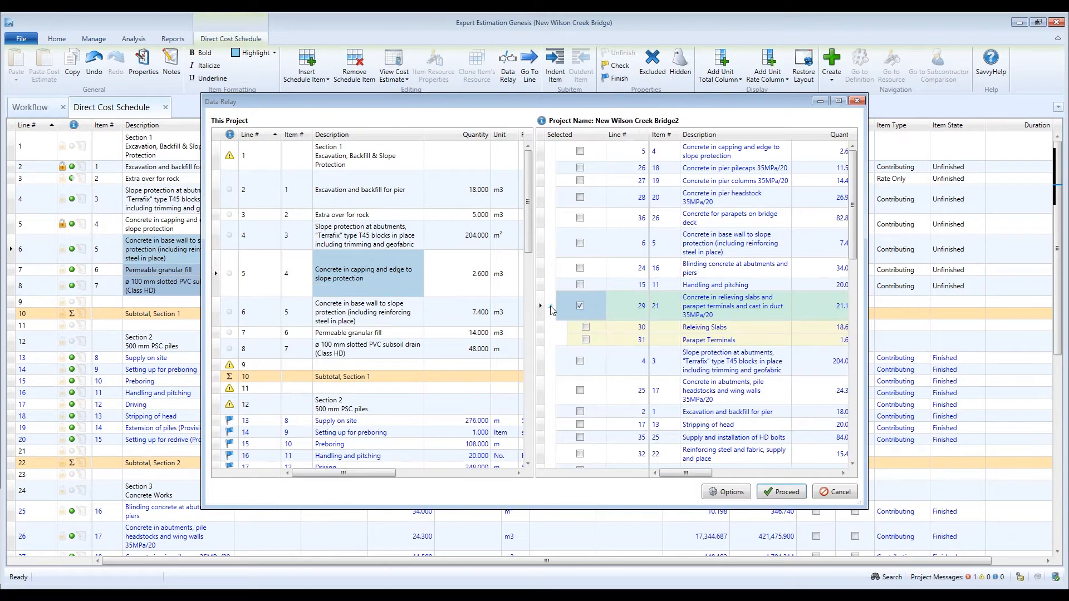
pyautogui.click(586, 329)
pyautogui.click(586, 327)
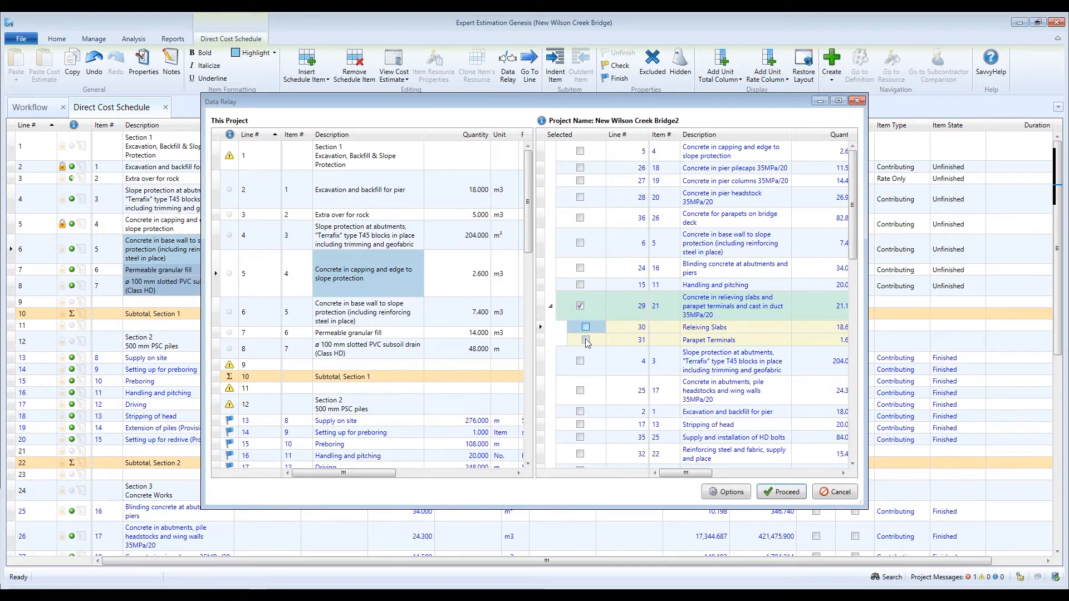
pyautogui.click(585, 341)
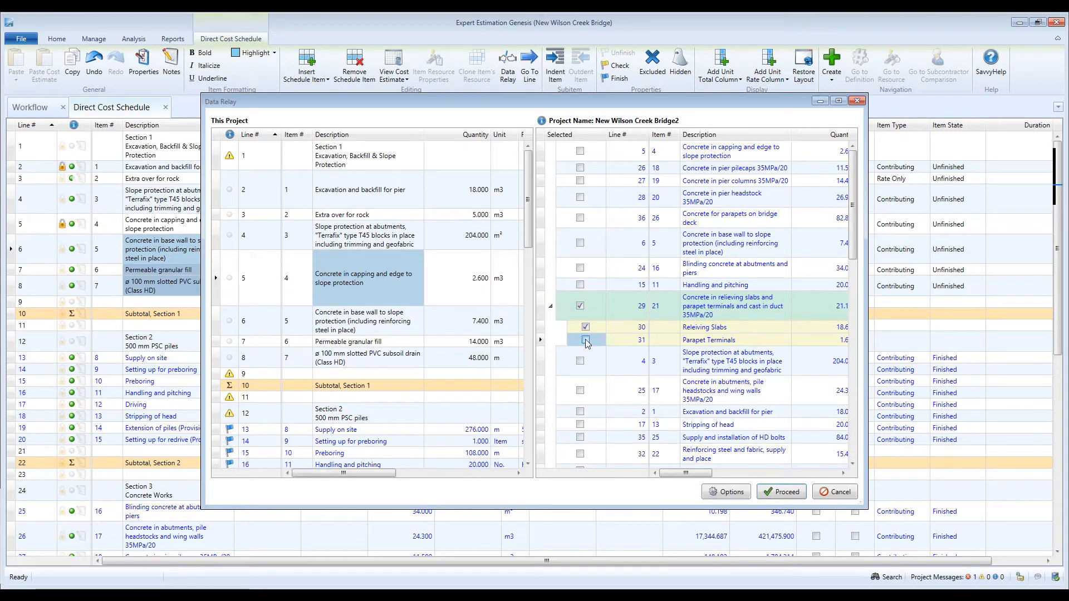
pyautogui.moveTo(701, 473); pyautogui.dragTo(681, 480)
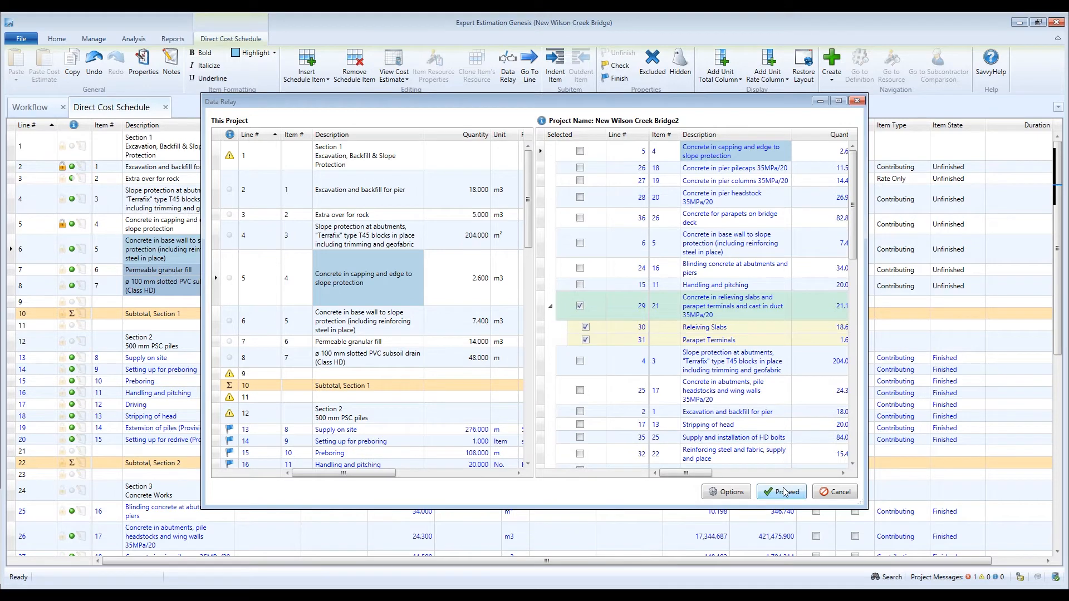
# Step: Relay the chosen estimates, appending pasted lines and keeping donor resources
pyautogui.click(786, 492)
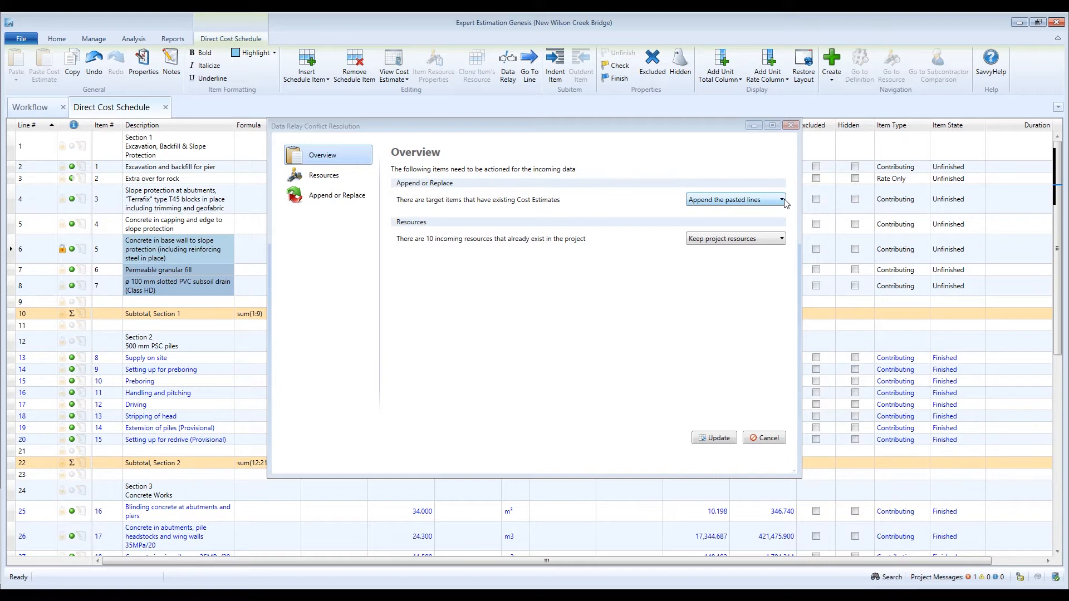
pyautogui.click(782, 200)
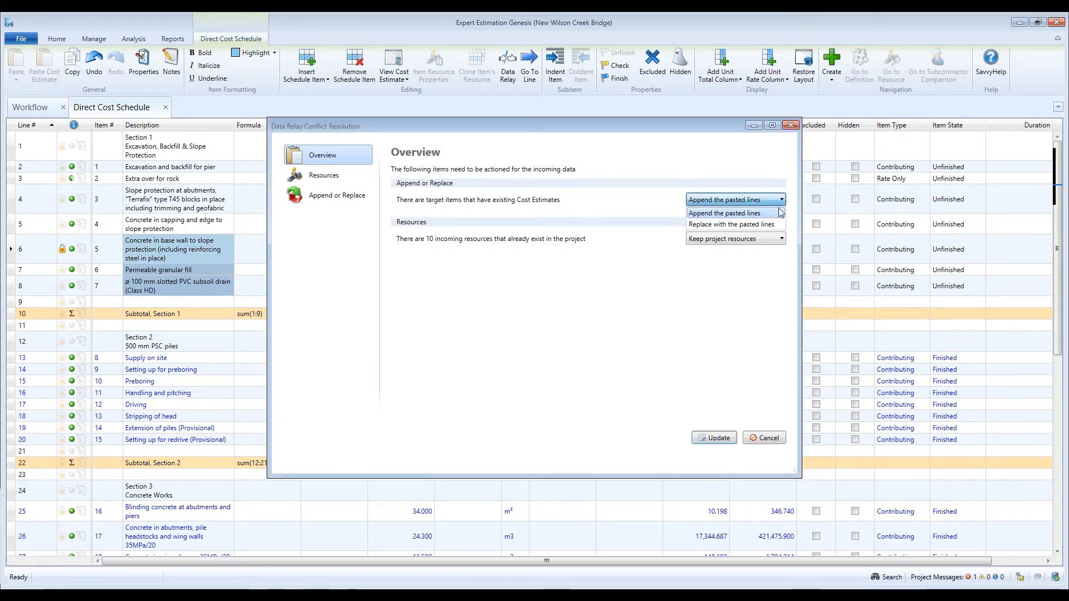
pyautogui.click(772, 214)
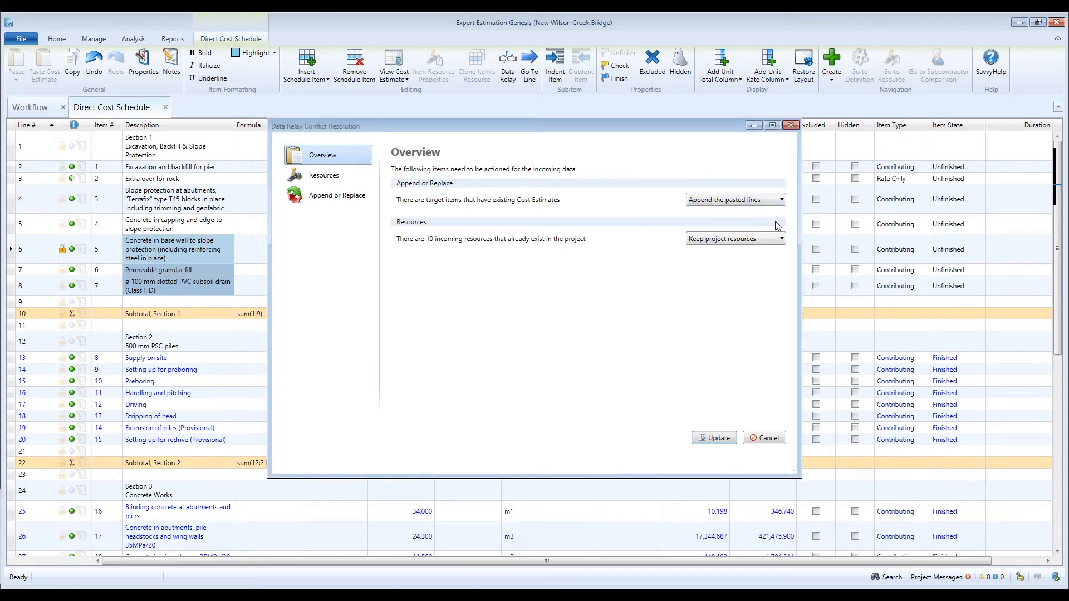
pyautogui.click(783, 240)
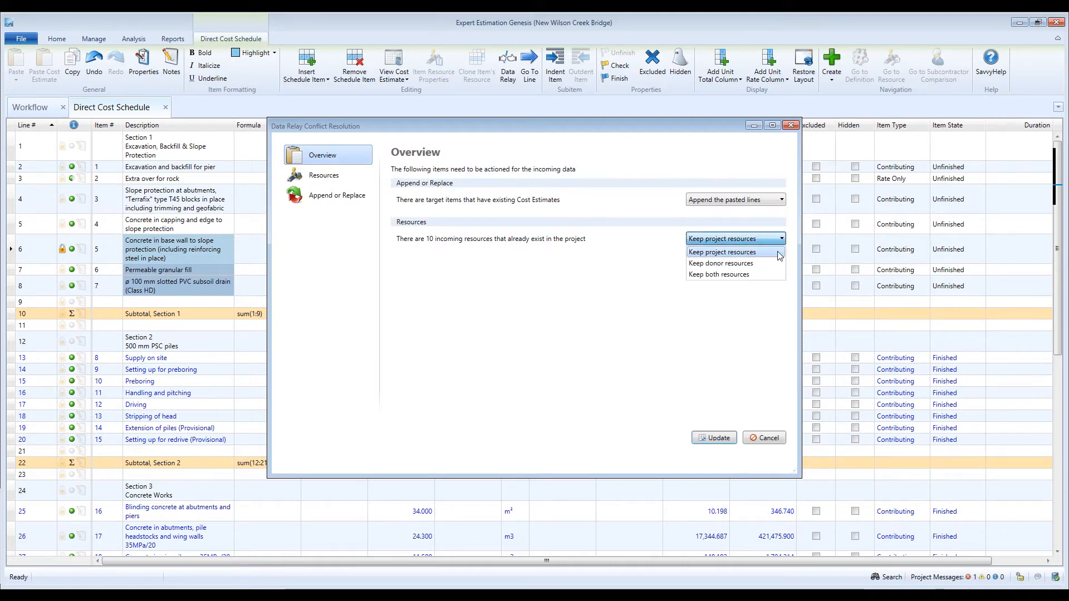
pyautogui.click(750, 264)
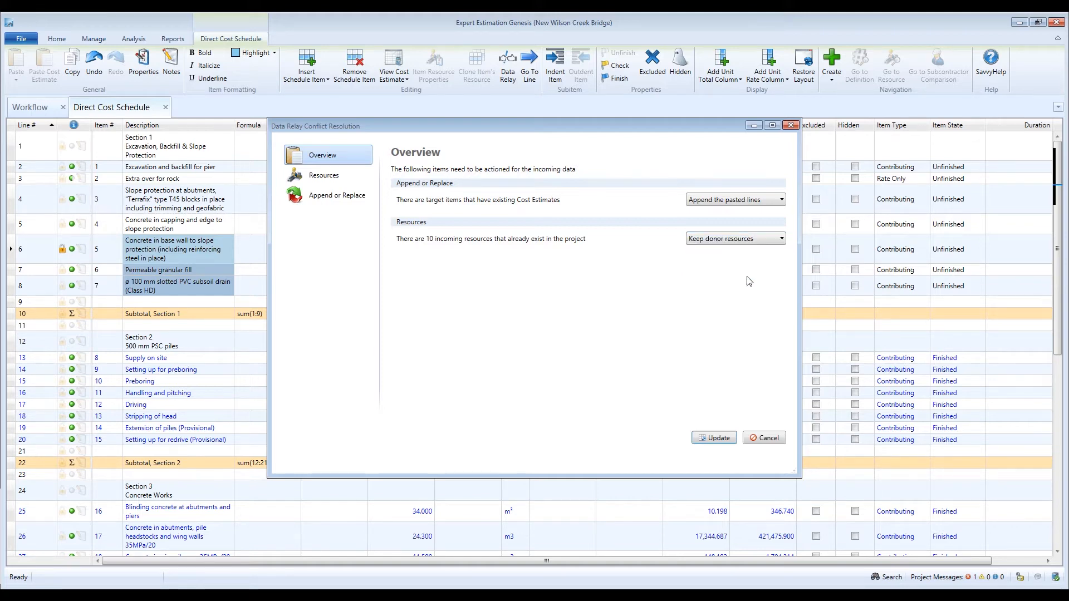
pyautogui.click(718, 437)
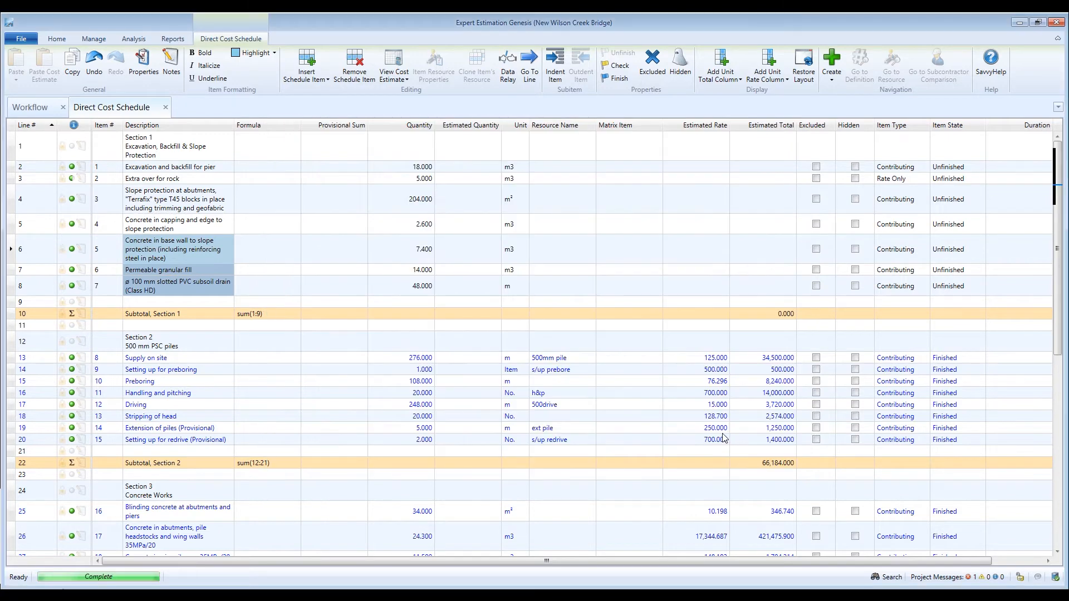
# Step: Finish line 6, then review its 46 relayed estimate lines totalling 89,743.656
pyautogui.click(622, 79)
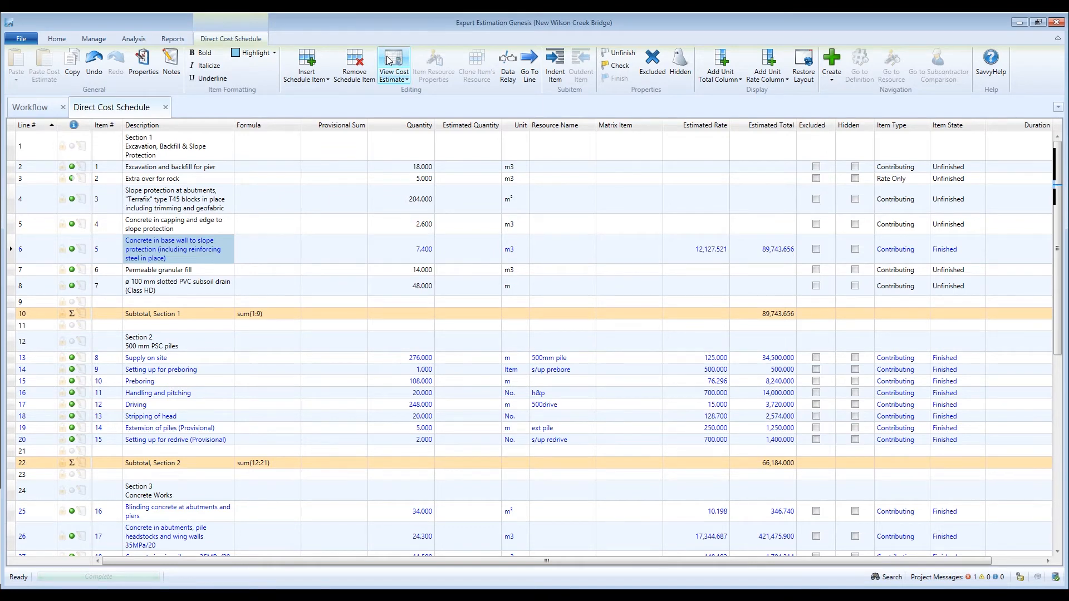
pyautogui.click(390, 60)
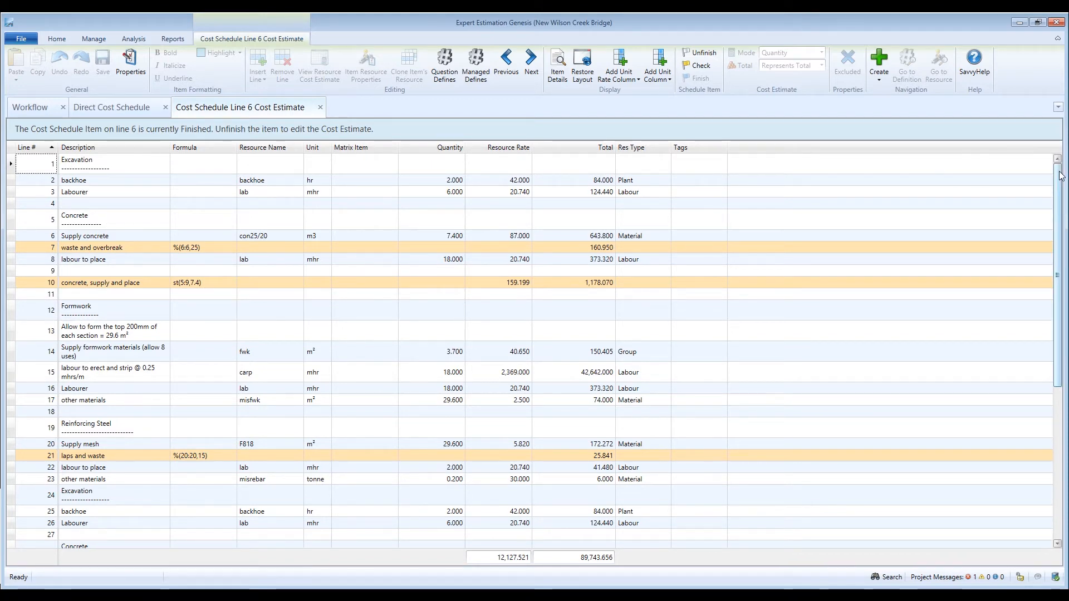
pyautogui.moveTo(1060, 176); pyautogui.dragTo(1060, 321)
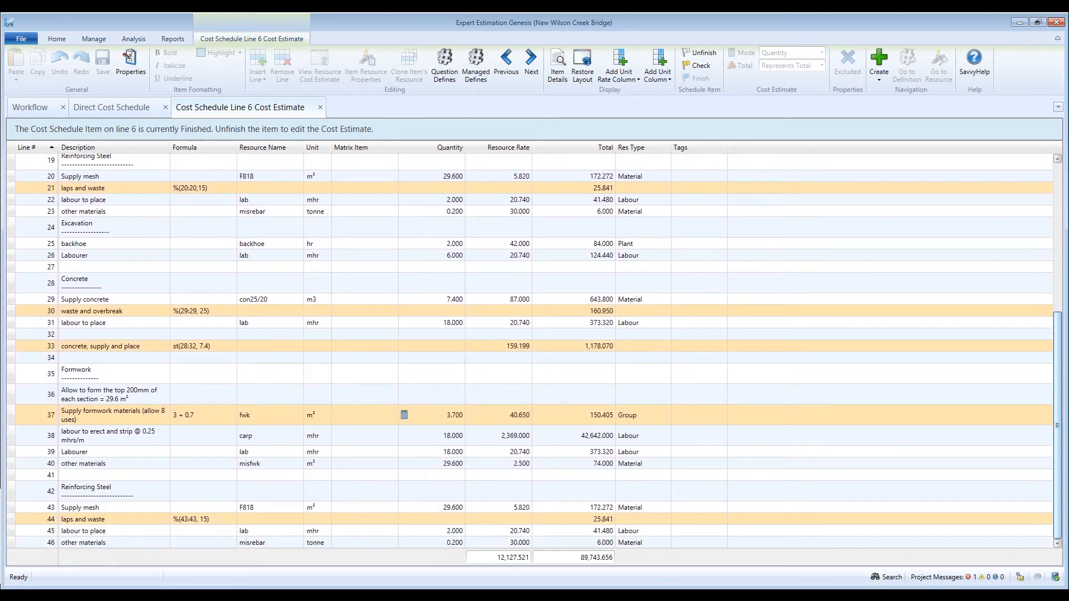
pyautogui.moveTo(1060, 320); pyautogui.dragTo(1060, 170)
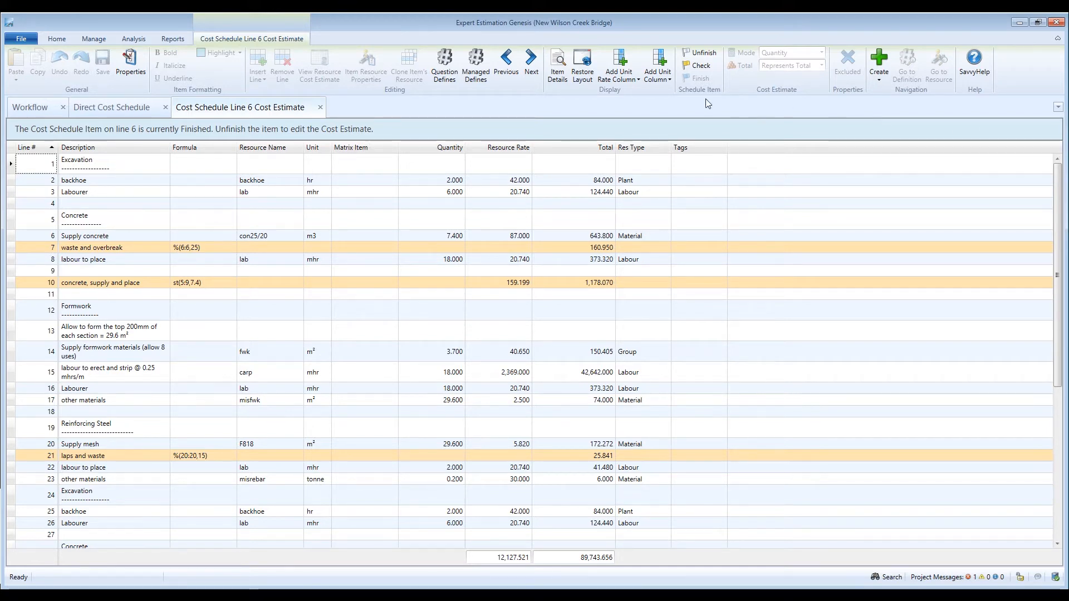
pyautogui.click(320, 108)
# Step: Start a new Data Relay analysis against New Wilson Creek Bridge2
pyautogui.click(510, 73)
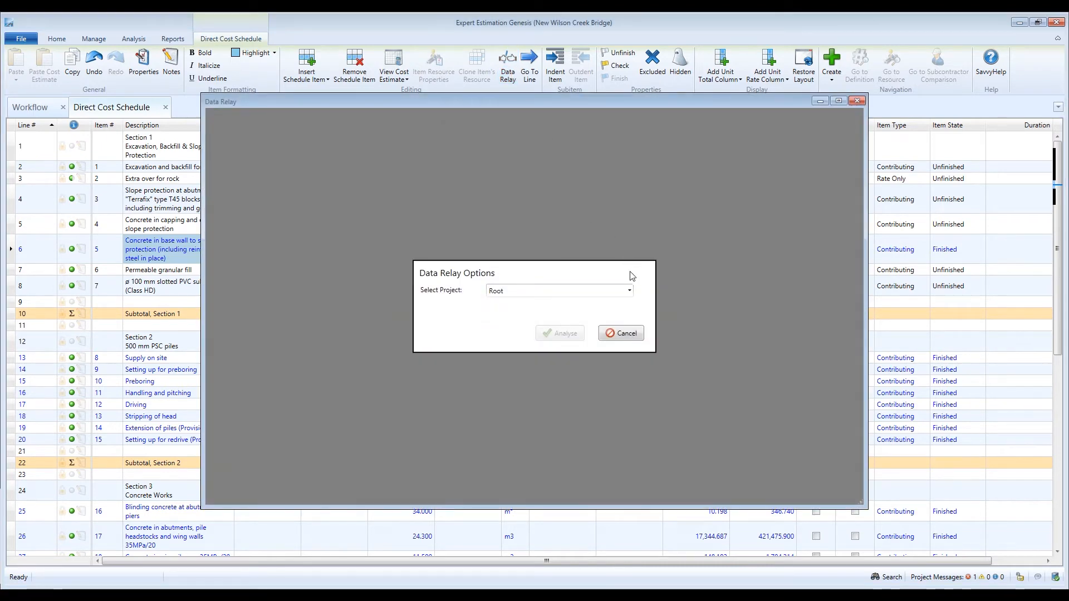
pyautogui.click(629, 290)
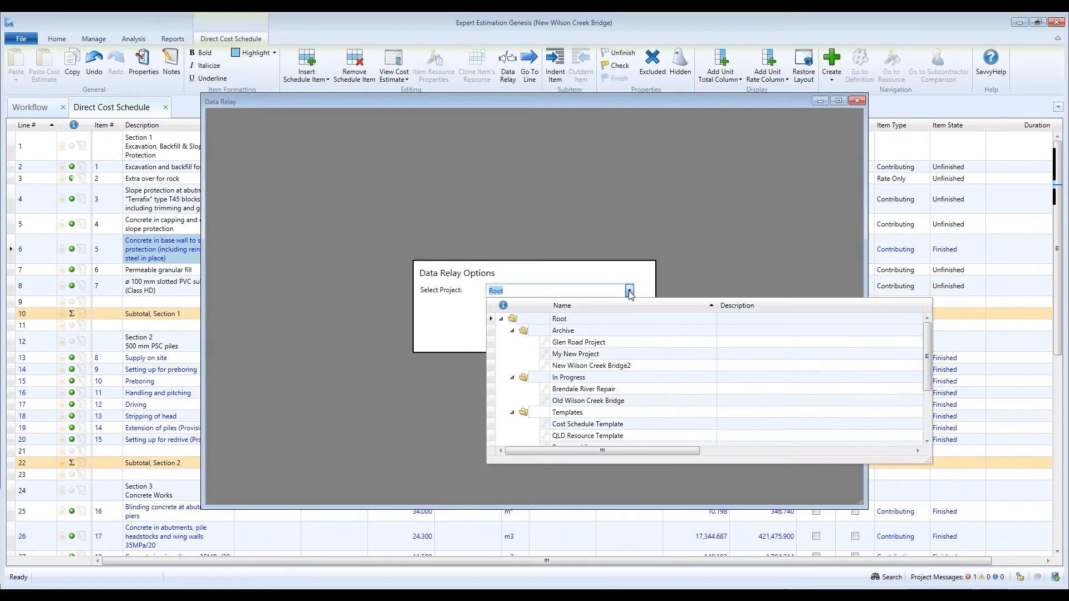
pyautogui.click(633, 366)
pyautogui.click(559, 334)
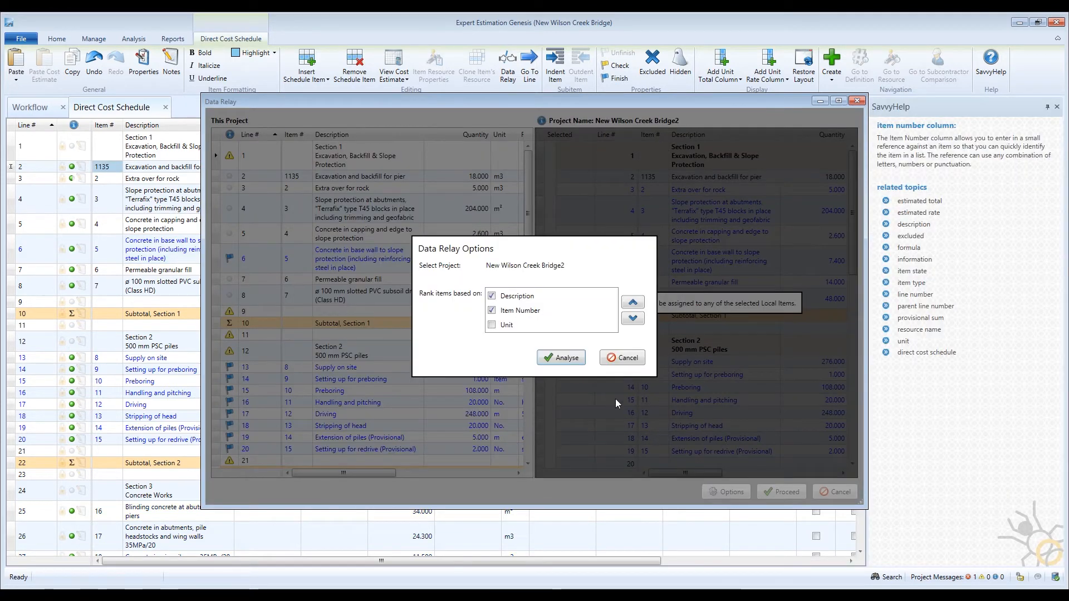
# Step: Rerank matches by Item Number instead of Description, reanalyse, and show matches for Excavation and backfill for pier
pyautogui.click(492, 295)
pyautogui.click(511, 313)
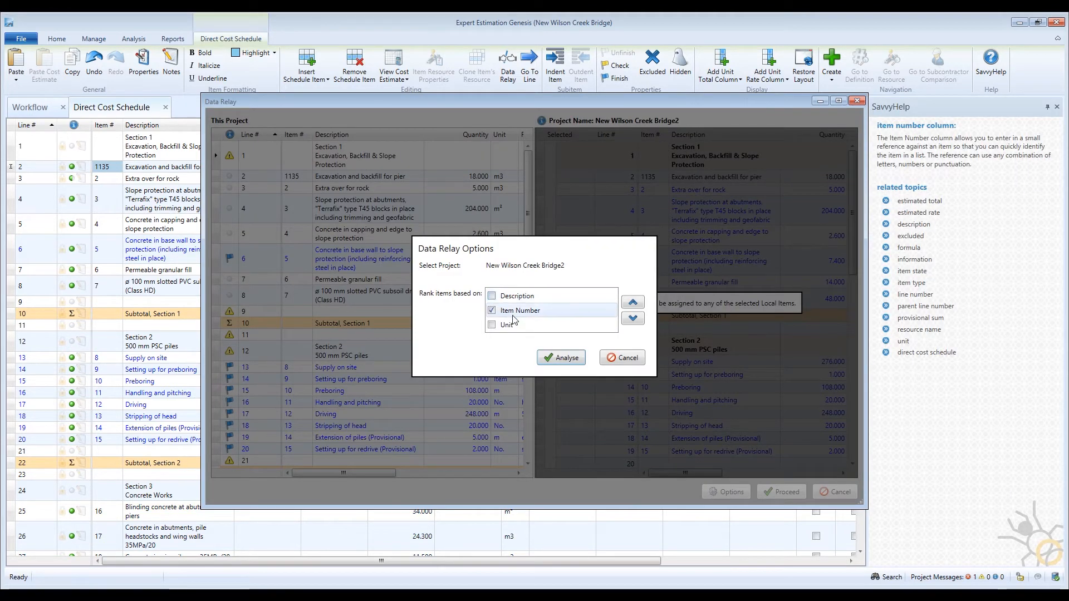
pyautogui.click(633, 302)
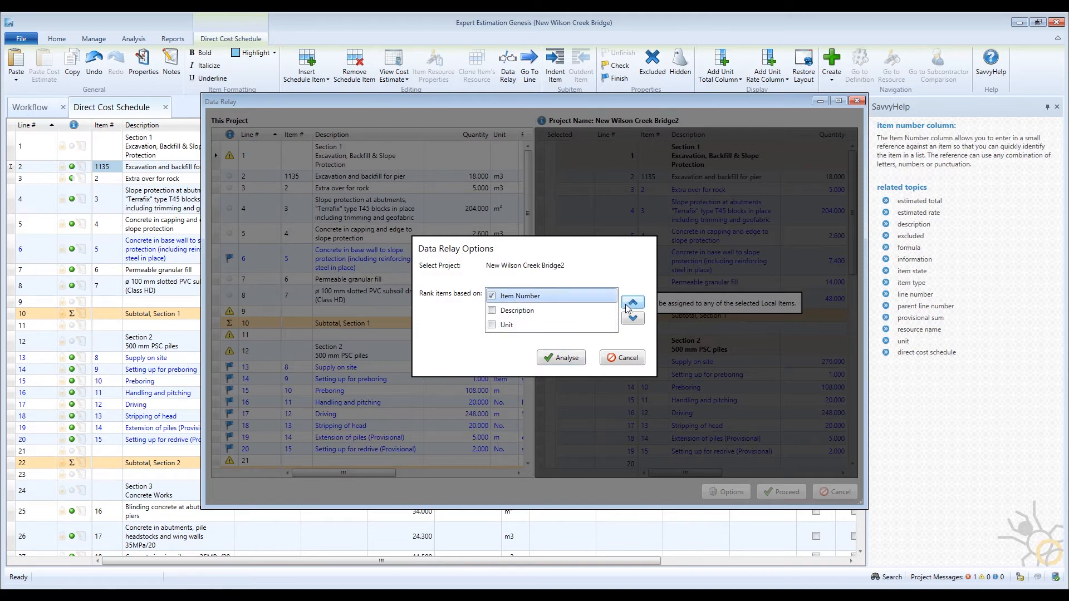
pyautogui.click(574, 358)
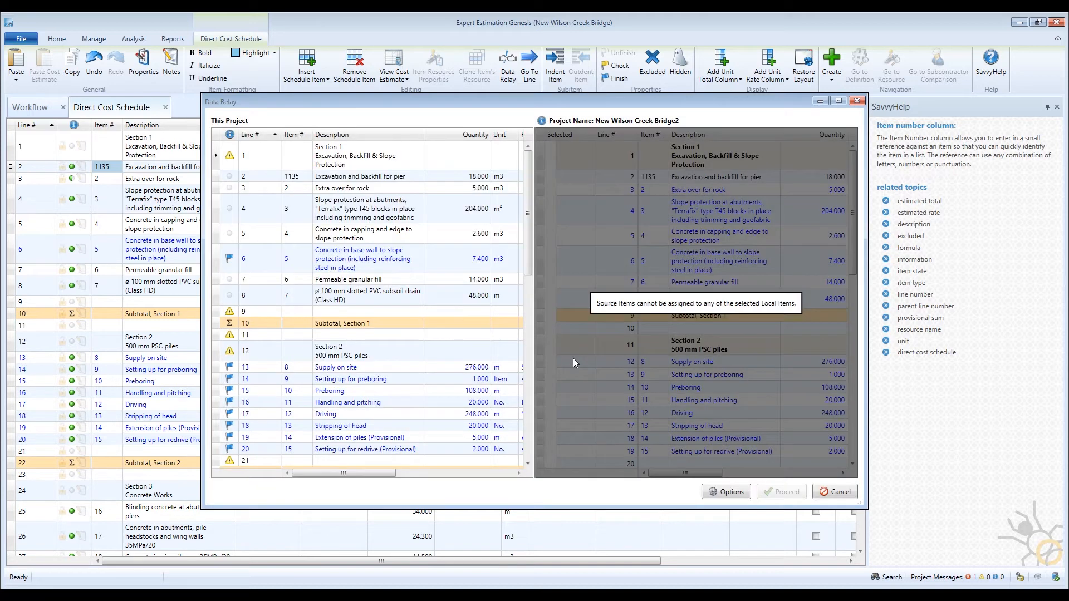
pyautogui.click(365, 177)
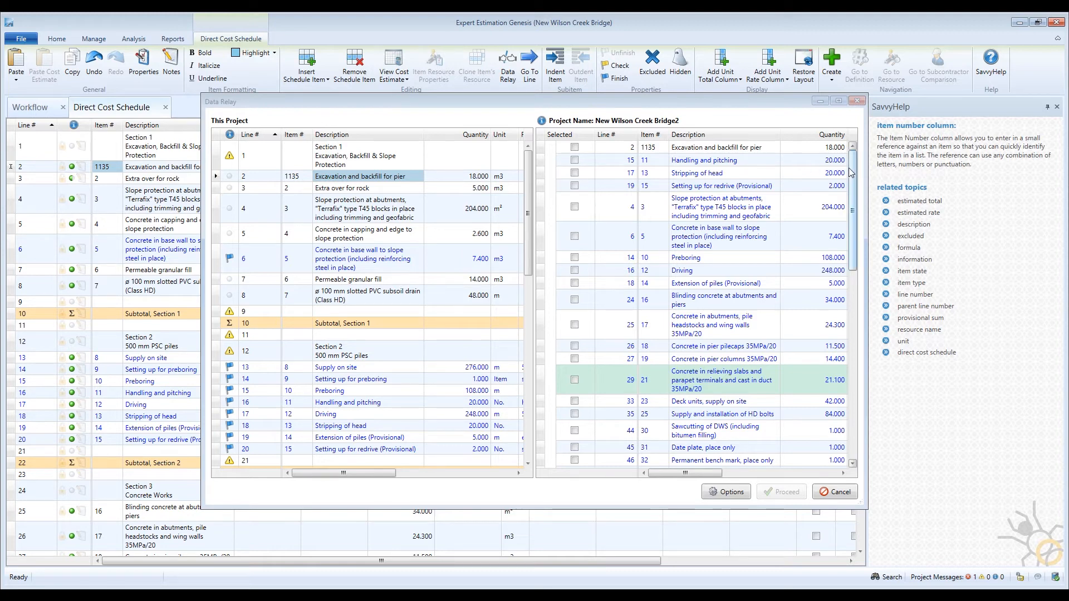
# Step: Browse the schedule grid and view source matches for the Section 1 heading and Extra over for rock
pyautogui.moveTo(853, 174); pyautogui.dragTo(858, 332)
pyautogui.scroll(10, 679, 196)
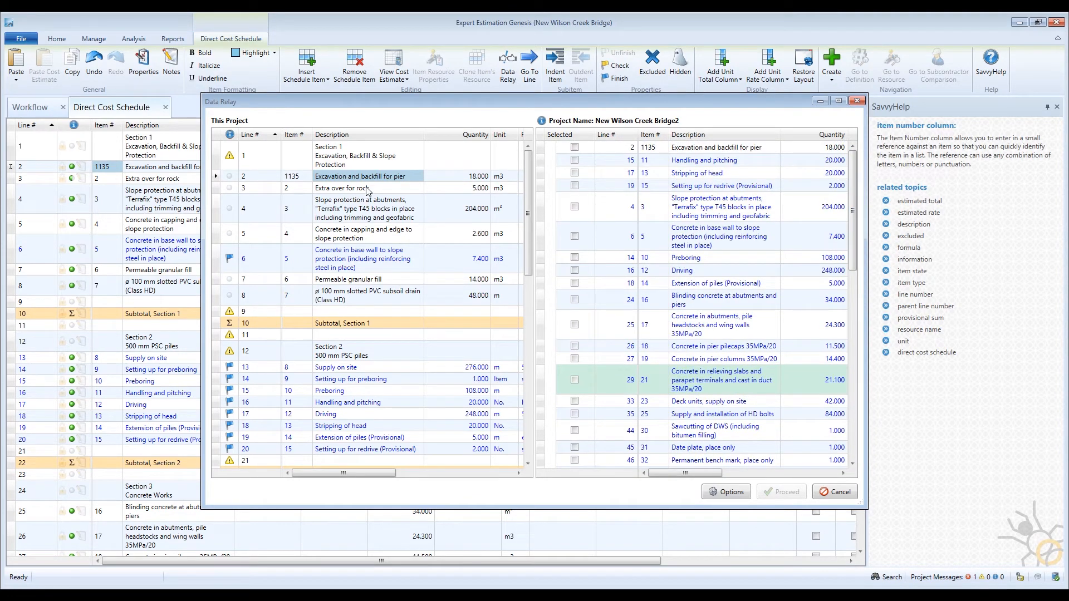
pyautogui.click(365, 155)
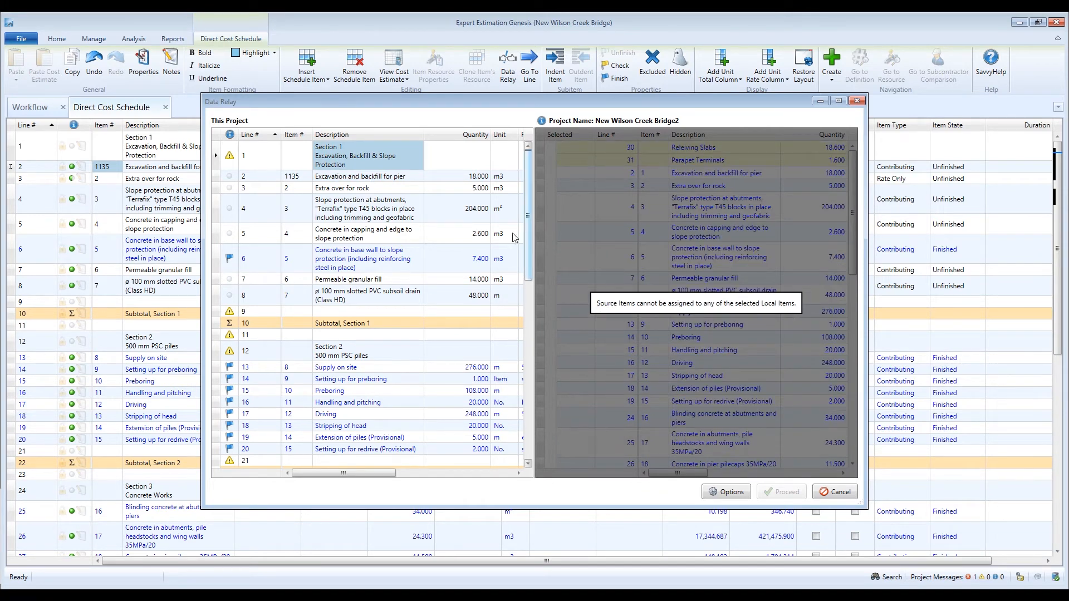
pyautogui.moveTo(231, 160)
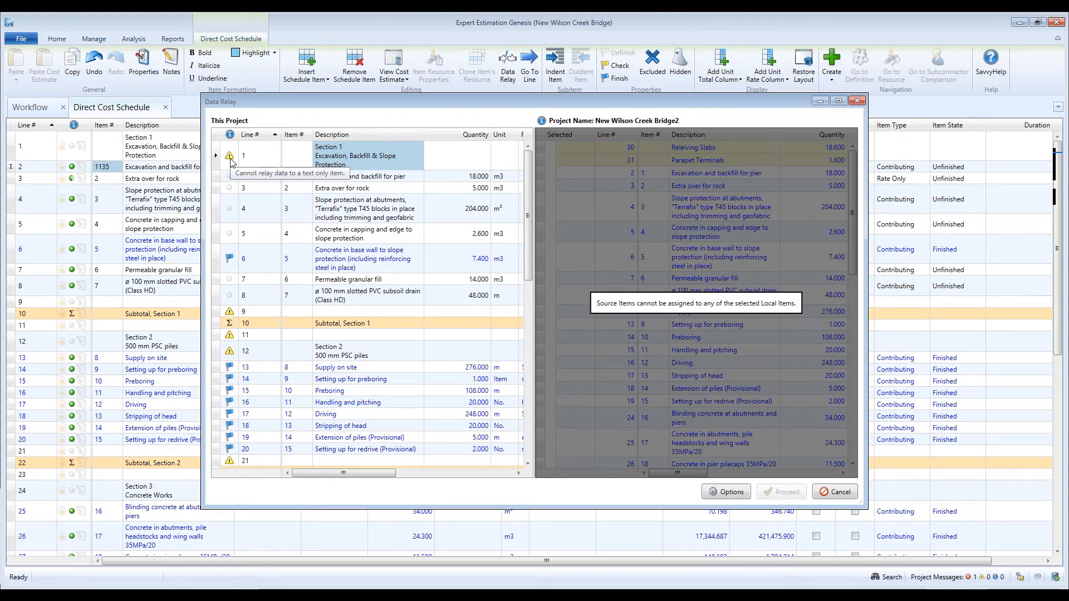
pyautogui.click(257, 188)
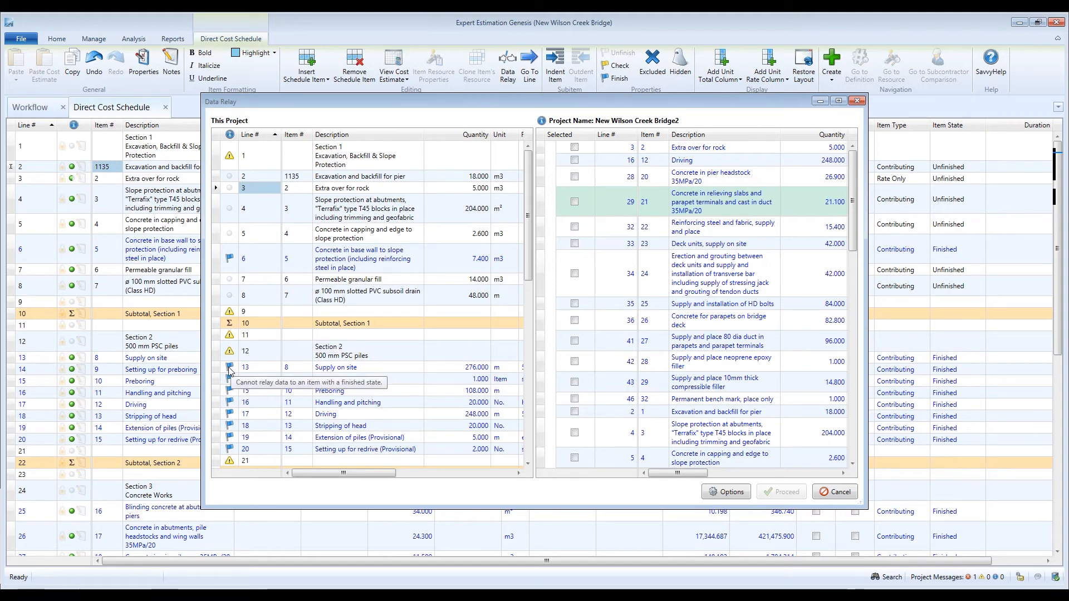
pyautogui.scroll(-10, 231, 371)
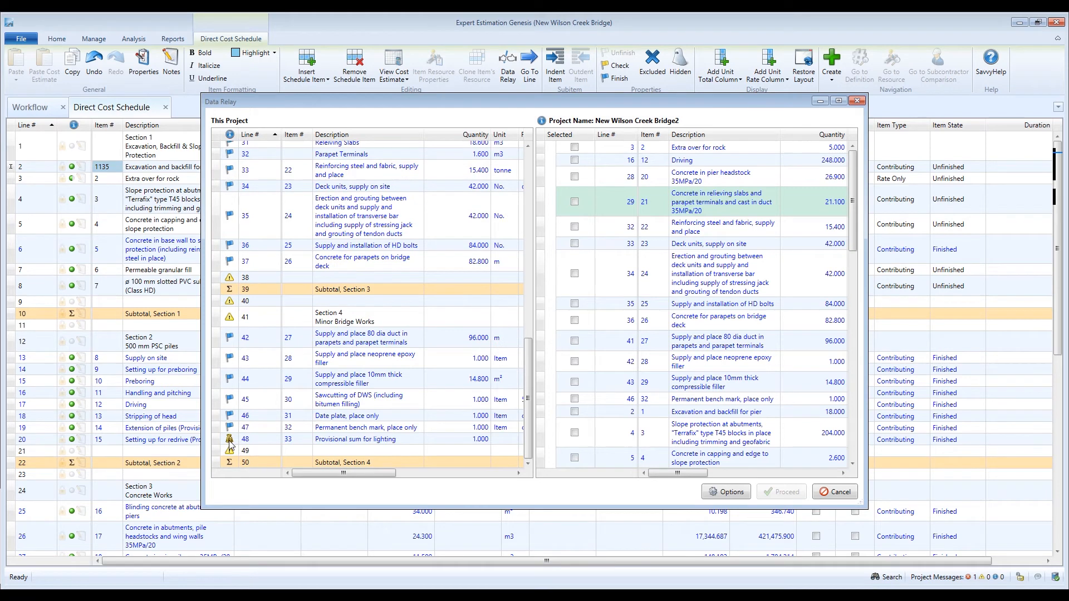
pyautogui.moveTo(230, 441)
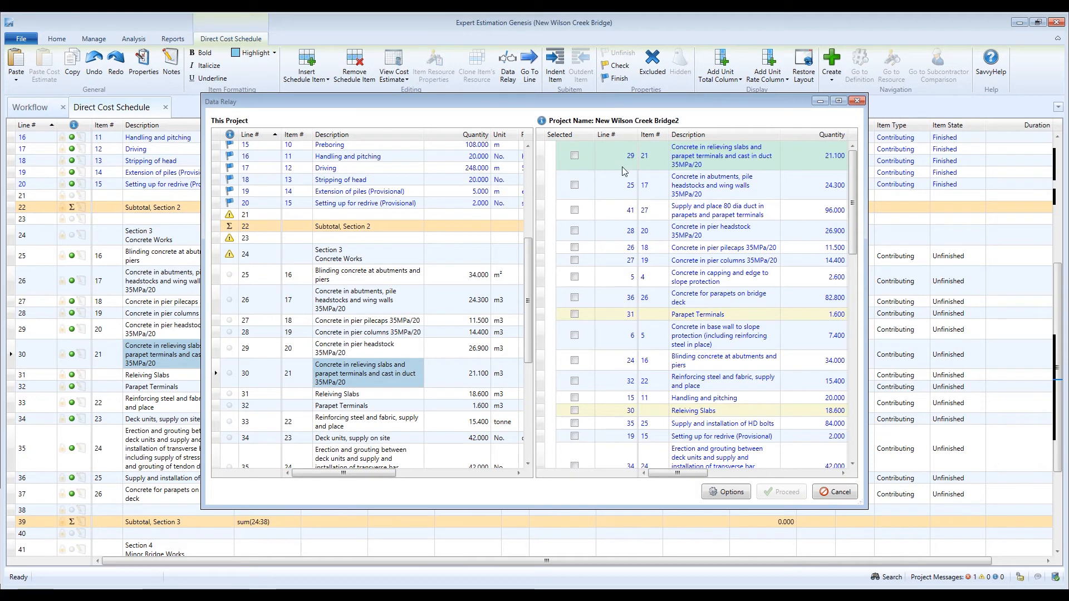
# Step: Relay the relieving slabs source item with its Releiving Slabs child into line 30, then review its cost estimate
pyautogui.click(575, 156)
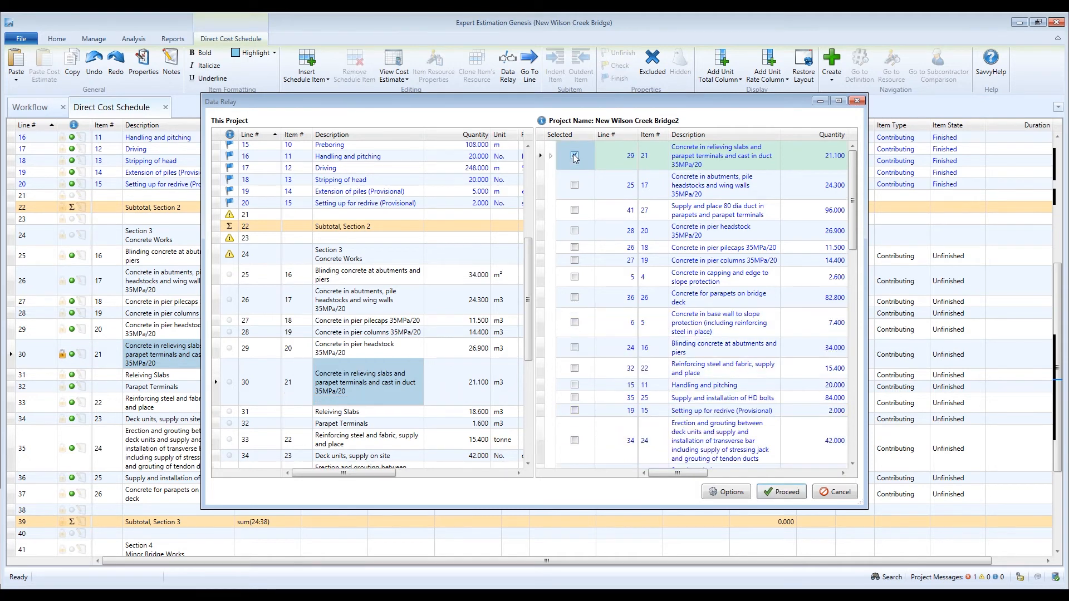
pyautogui.click(551, 158)
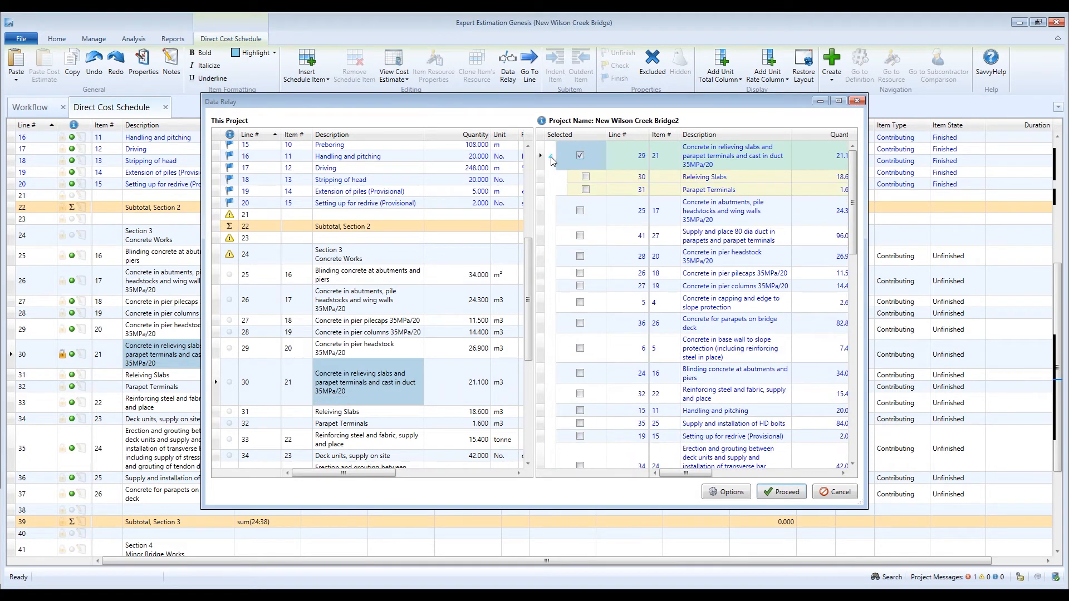
pyautogui.click(586, 177)
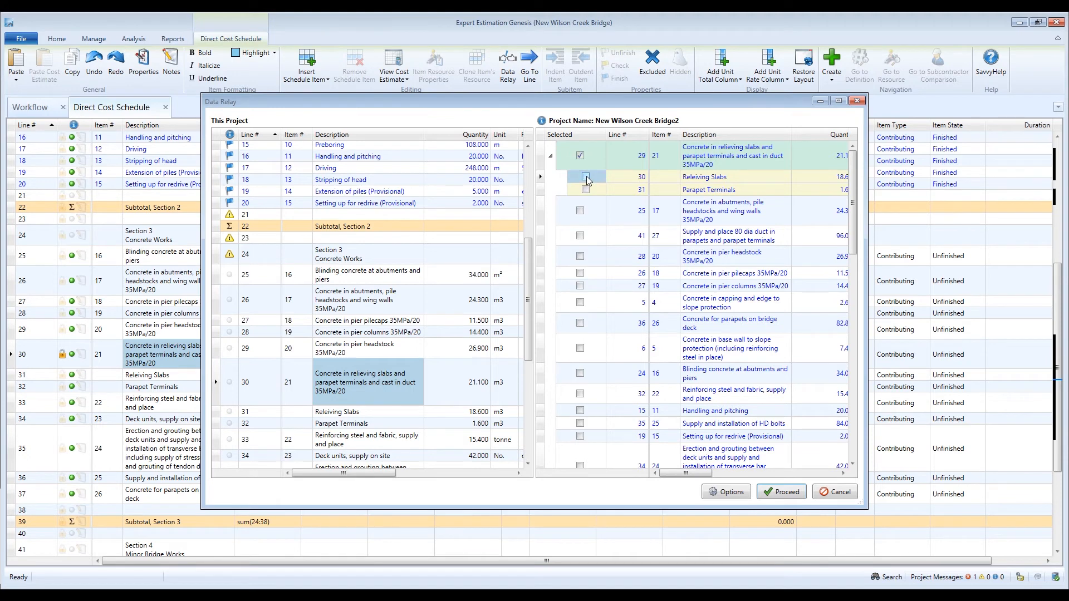
pyautogui.click(586, 176)
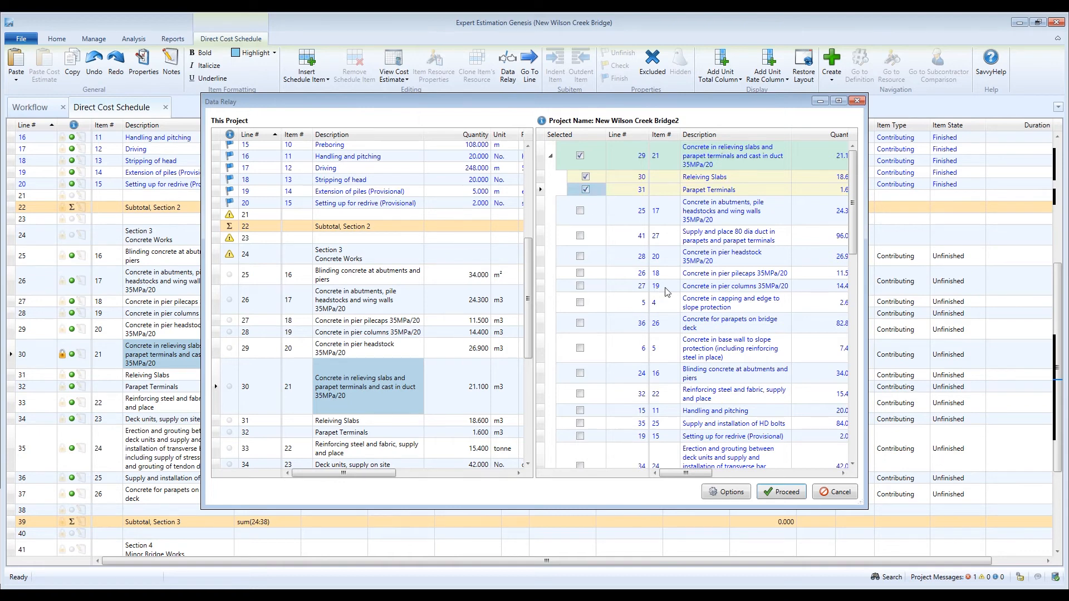
pyautogui.click(781, 493)
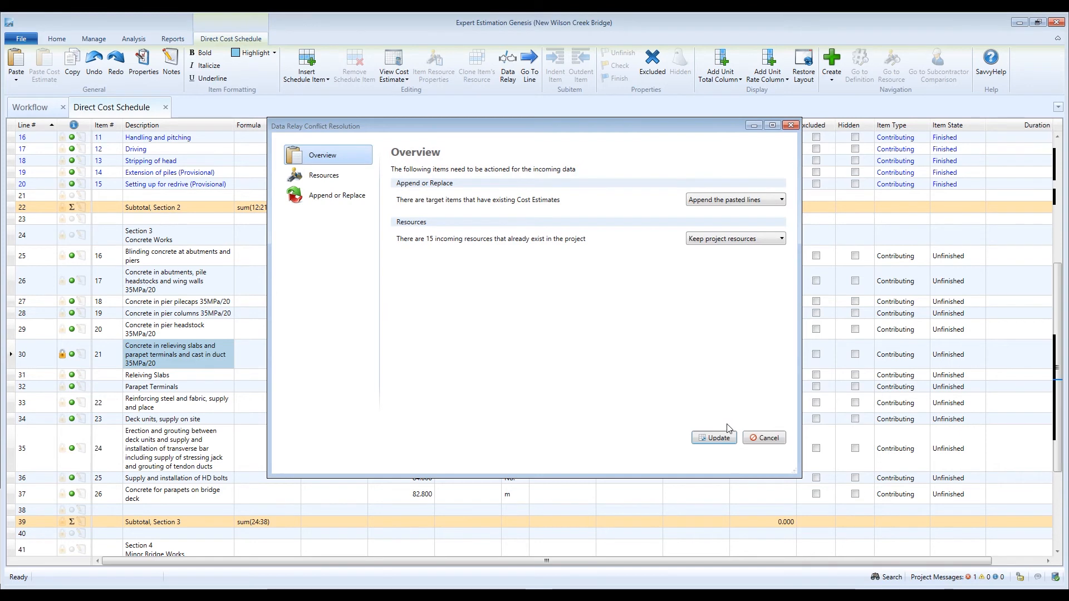
pyautogui.click(723, 438)
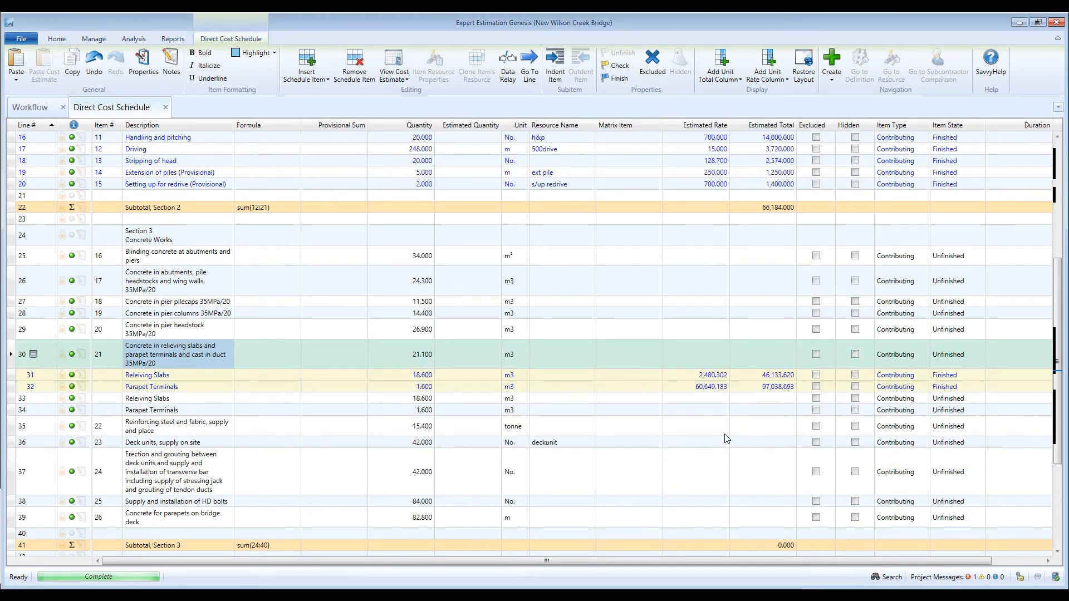
pyautogui.click(394, 62)
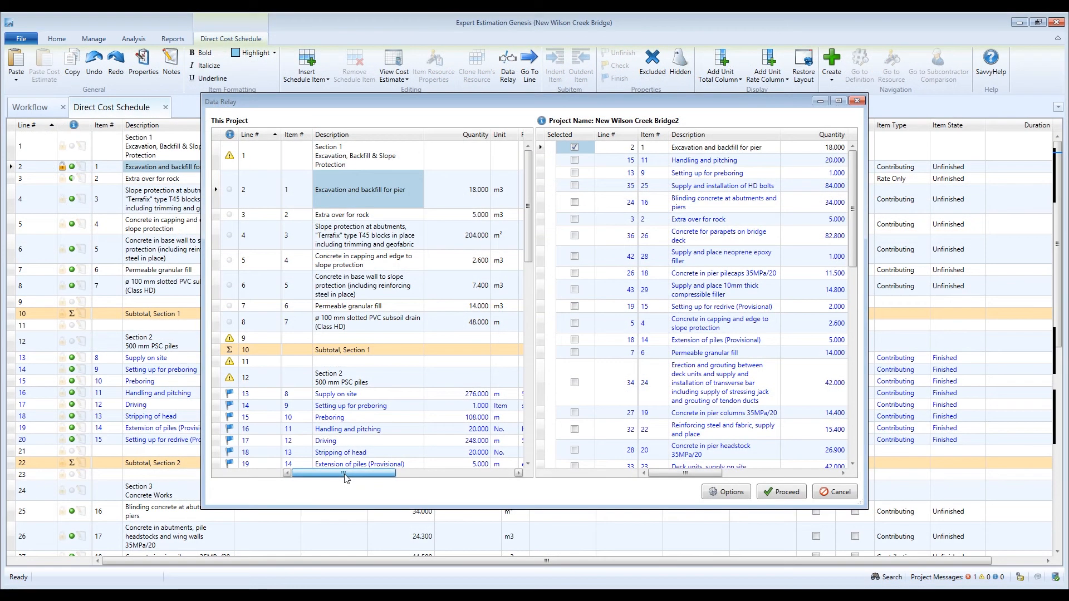
pyautogui.moveTo(329, 474); pyautogui.dragTo(477, 492)
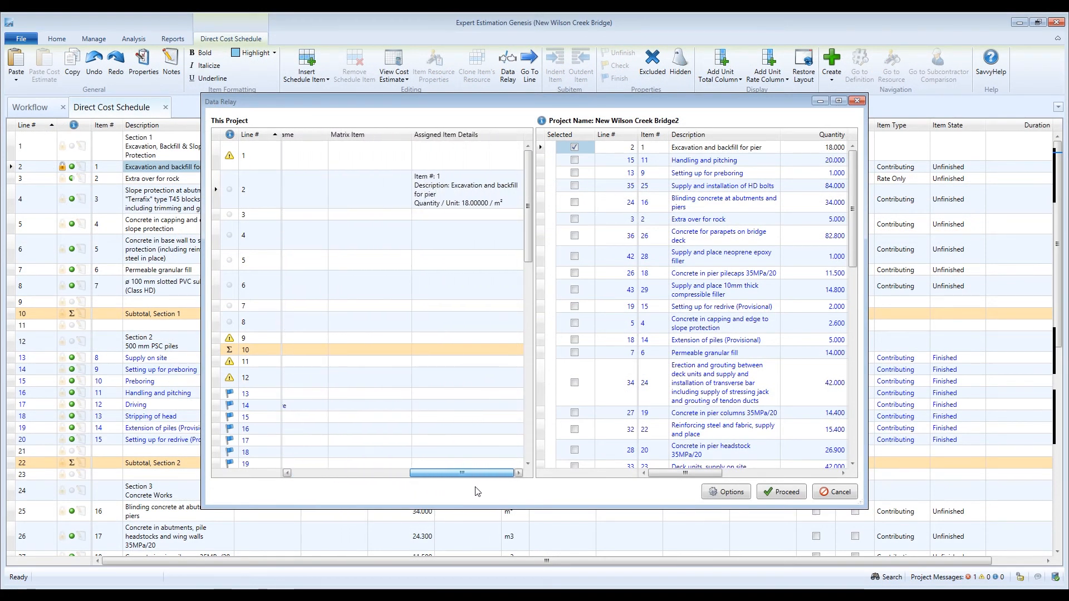
# Step: Copy the relieving slabs estimate with Releiving Slabs and Parapet Terminals children onto line 5
pyautogui.click(494, 202)
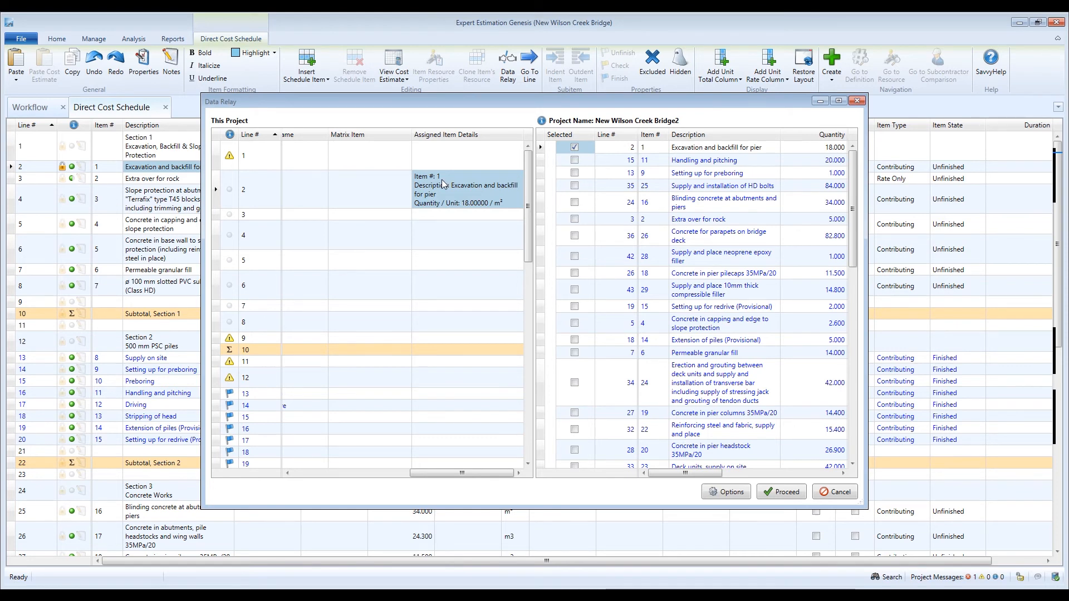
pyautogui.moveTo(436, 473); pyautogui.dragTo(318, 473)
pyautogui.click(337, 260)
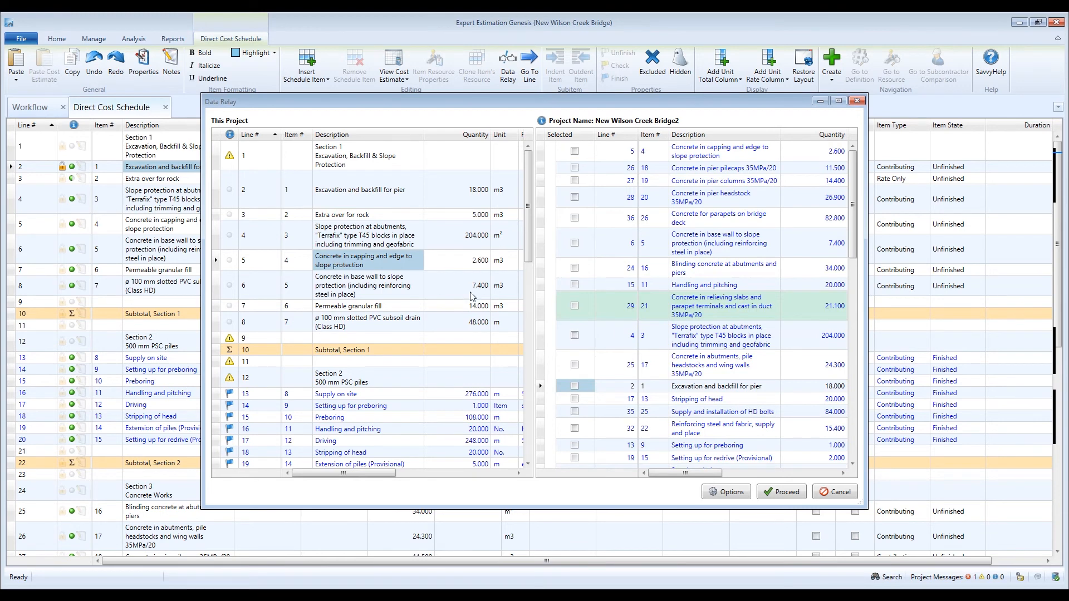
pyautogui.click(575, 307)
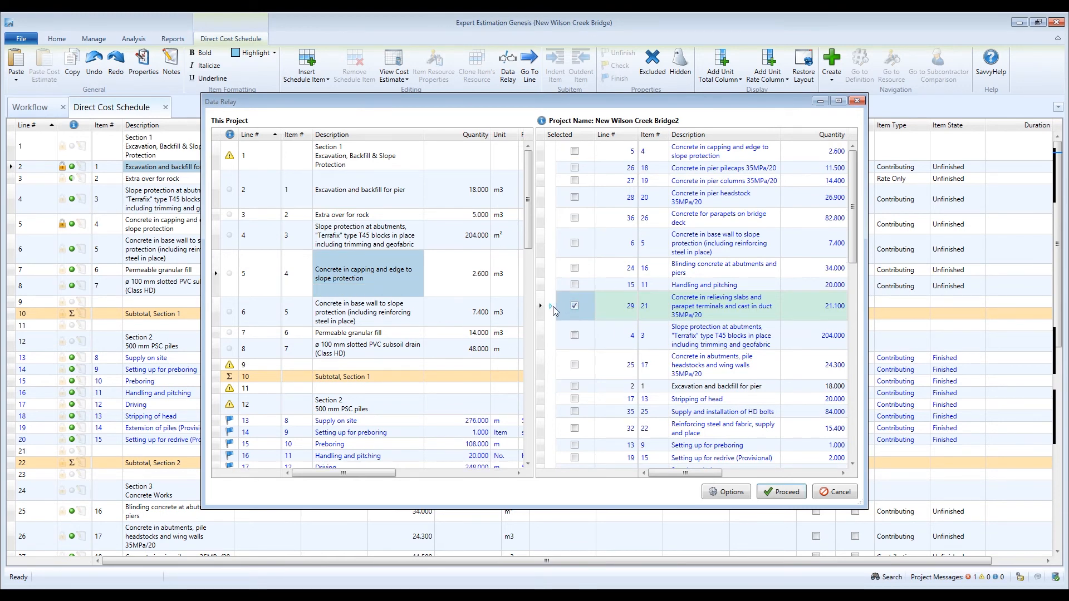
pyautogui.click(551, 306)
pyautogui.click(586, 328)
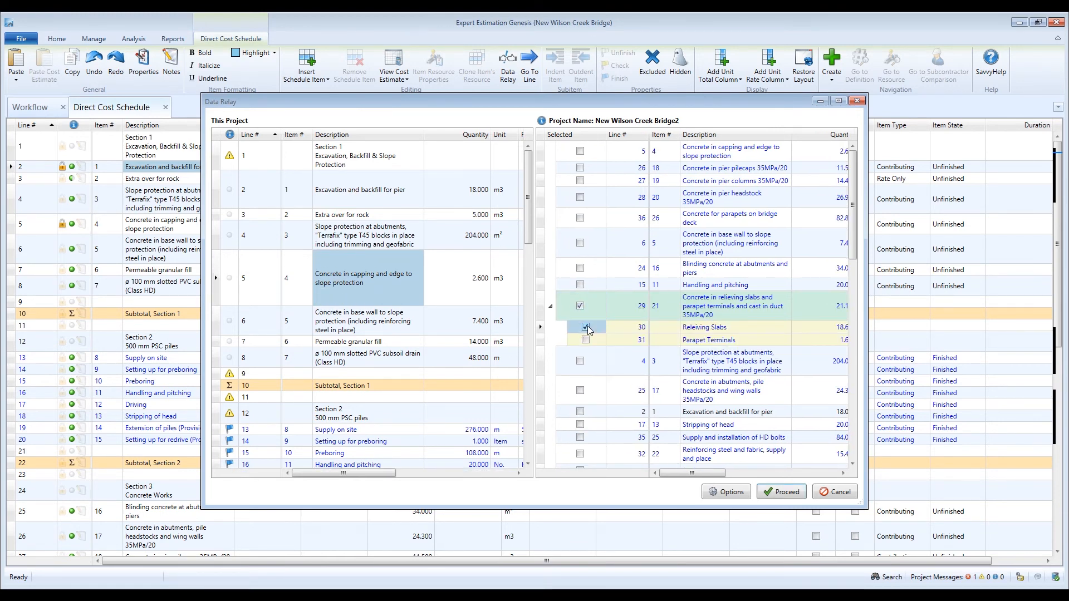
pyautogui.click(586, 340)
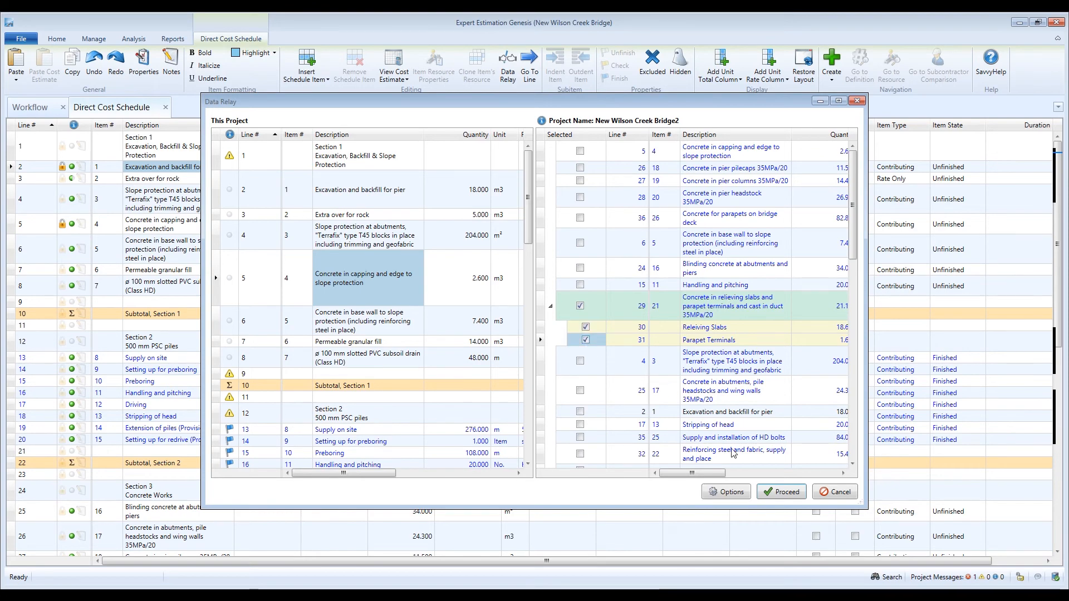
pyautogui.click(780, 492)
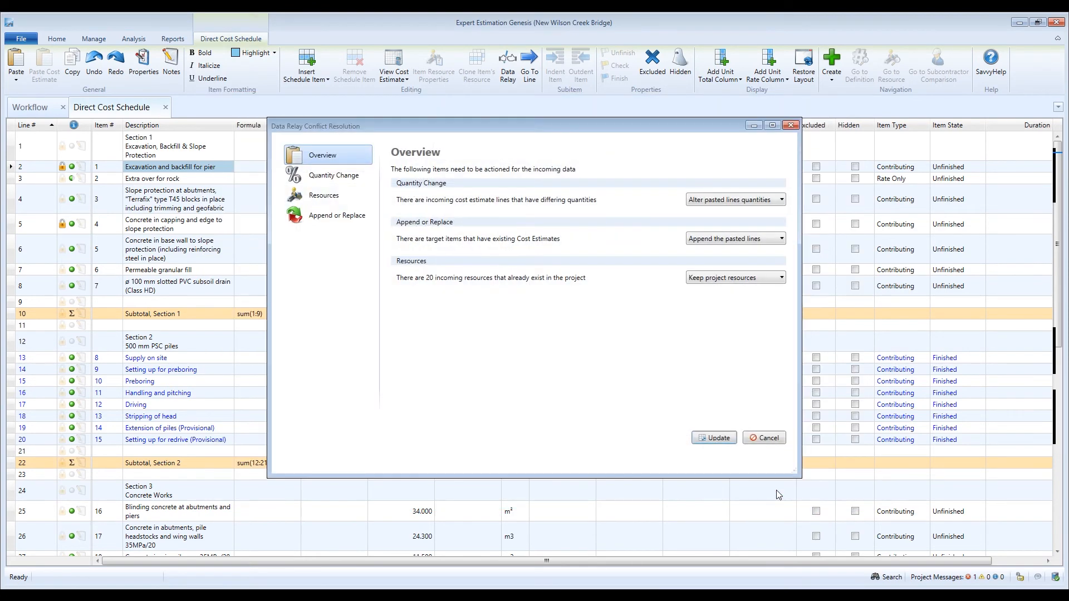
pyautogui.click(719, 438)
# Step: Mark Section 2 lines 13–20 as unfinished and reopen Data Relay
pyautogui.moveTo(227, 209); pyautogui.dragTo(223, 285)
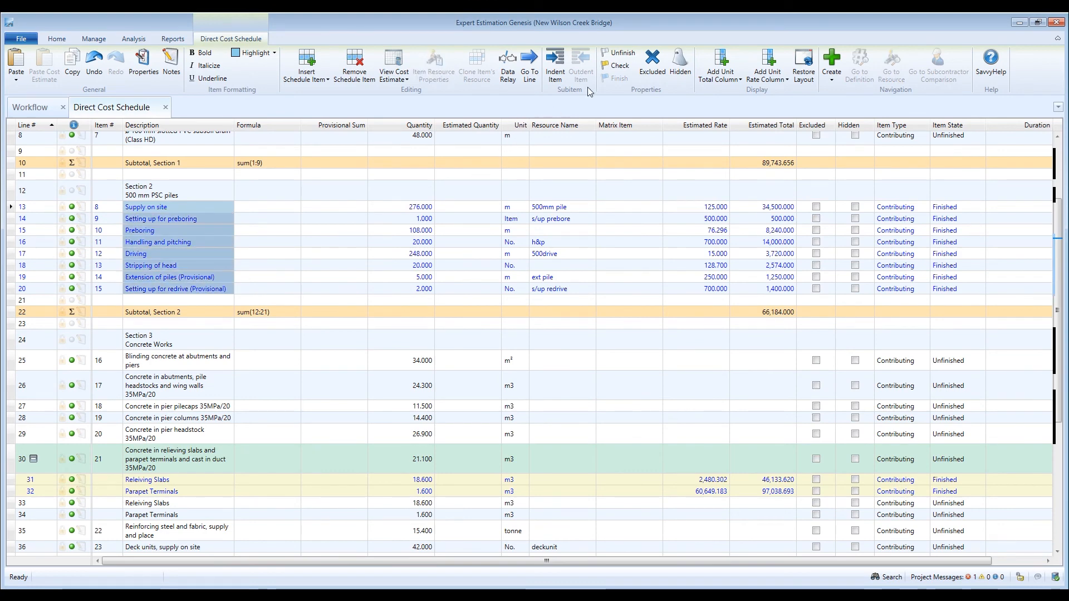
pyautogui.click(619, 53)
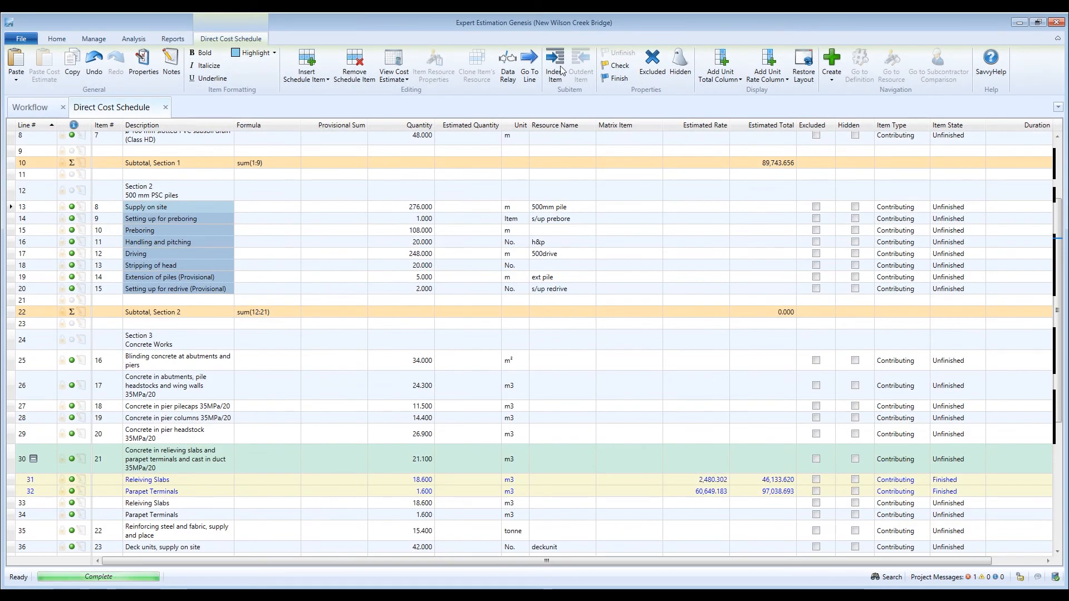
pyautogui.click(511, 69)
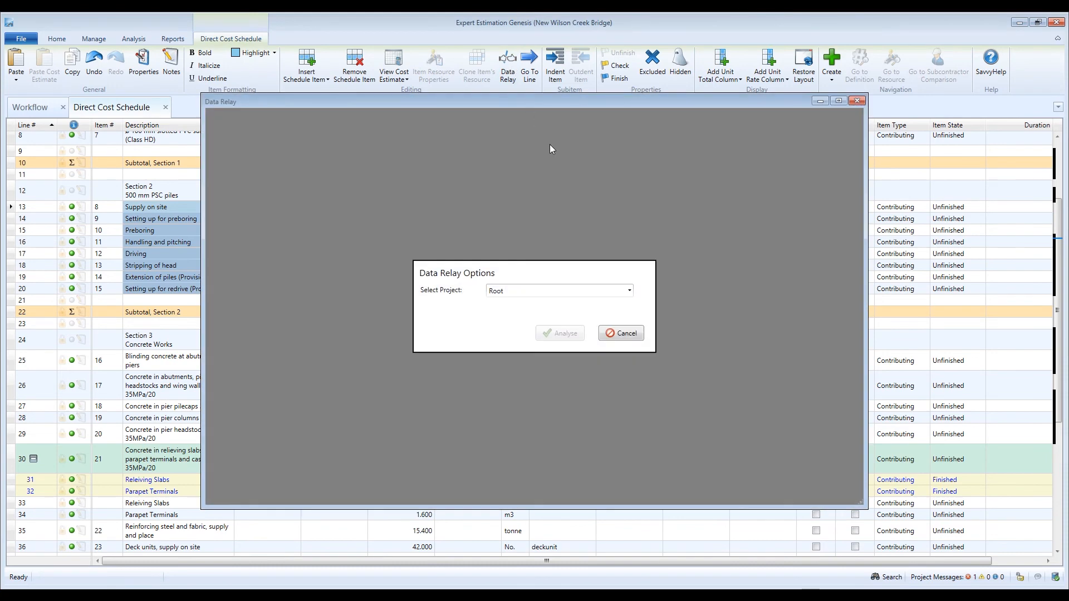
# Step: Analyse New Wilson Creek Bridge2 with matches ranked by Item Number before Description
pyautogui.click(619, 290)
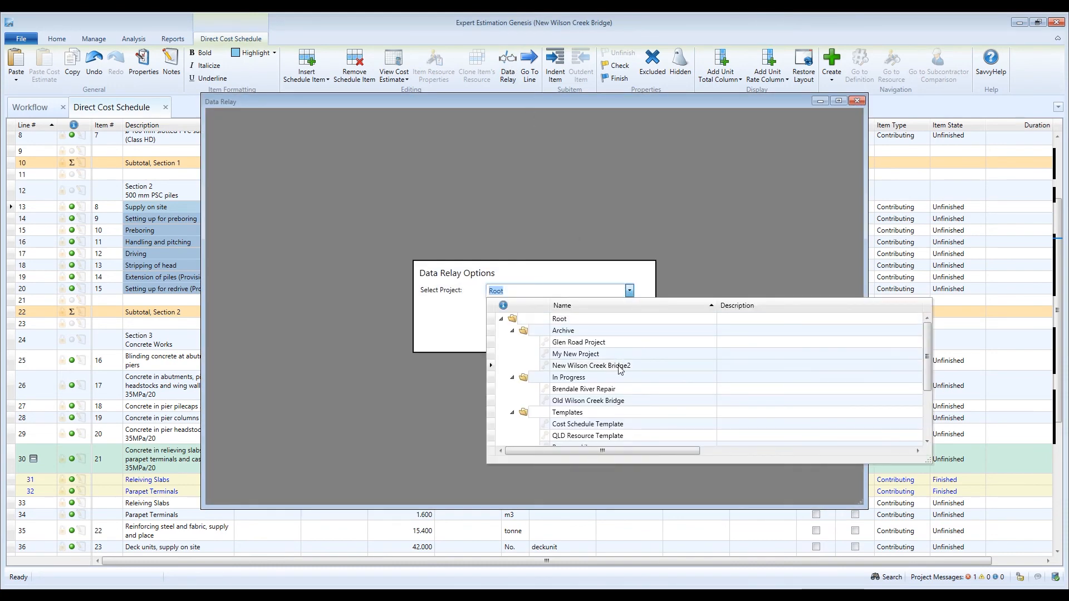
pyautogui.click(616, 365)
pyautogui.click(560, 333)
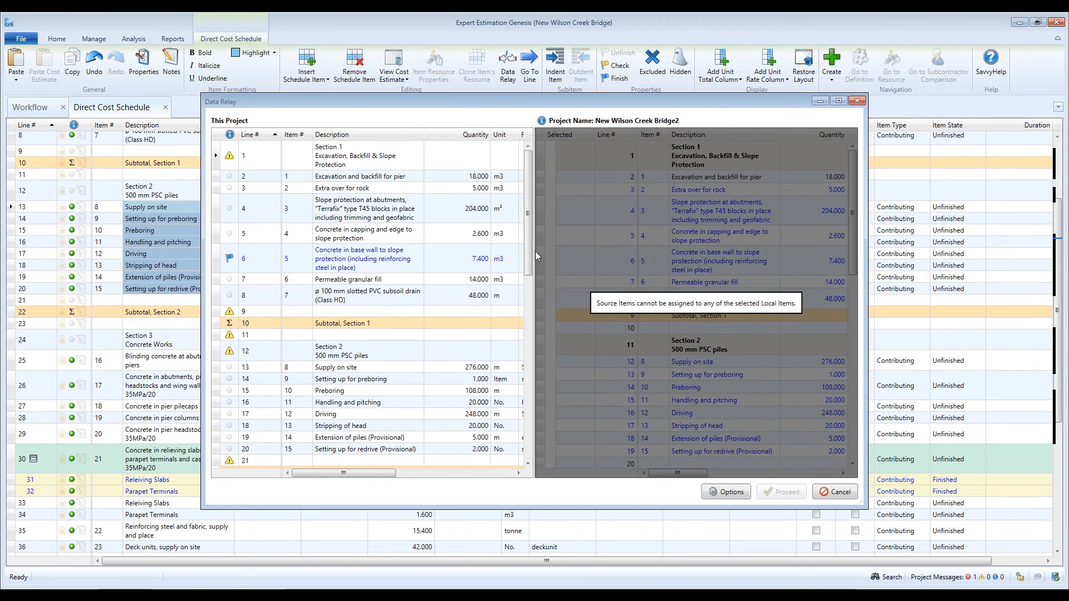
pyautogui.moveTo(530, 249); pyautogui.dragTo(536, 296)
pyautogui.click(353, 202)
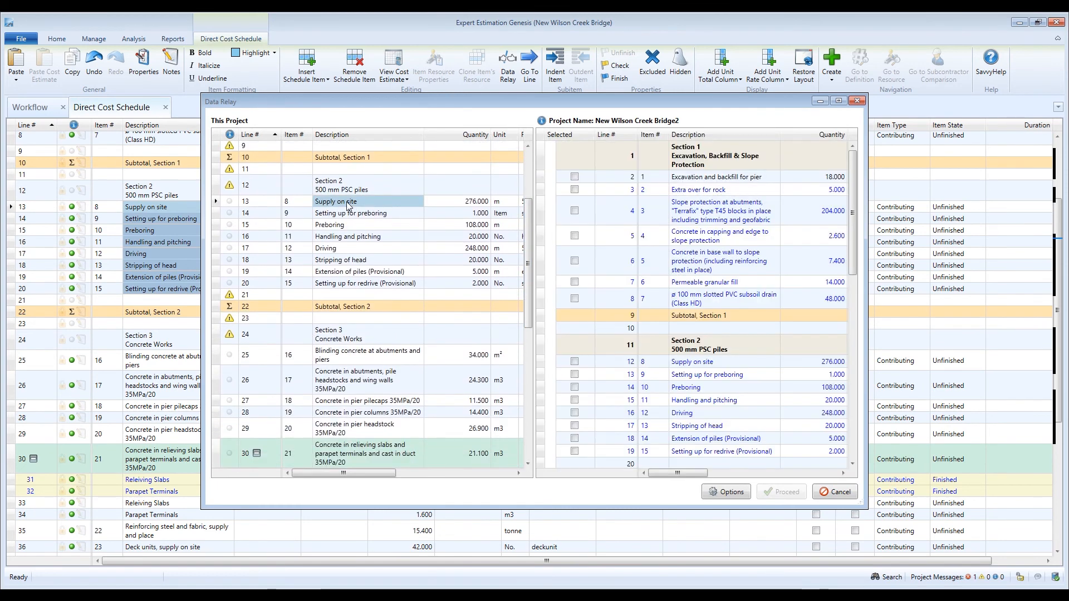
pyautogui.click(717, 493)
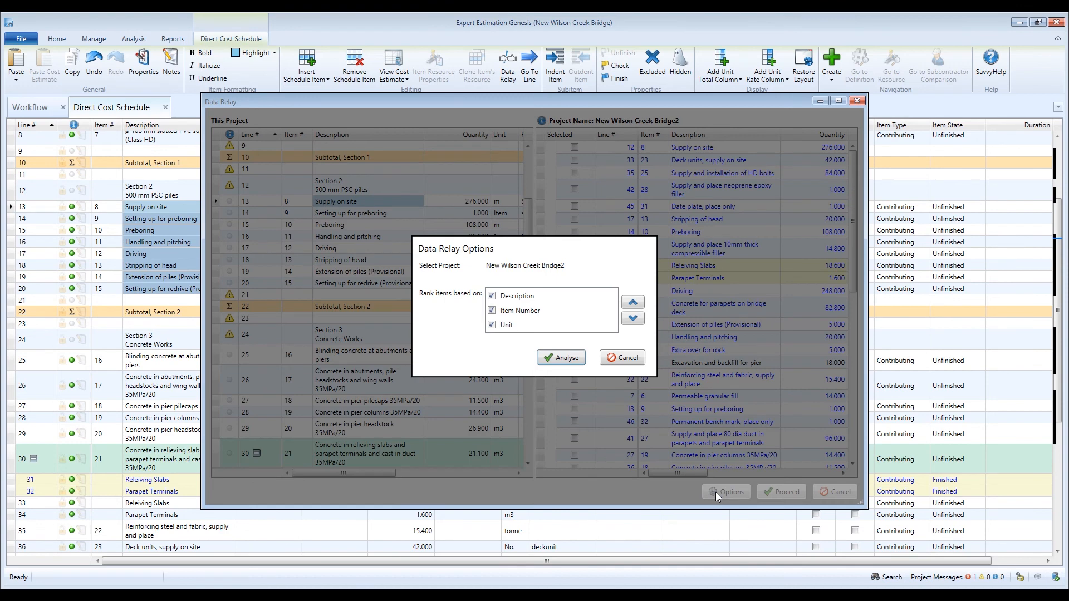
pyautogui.click(503, 300)
pyautogui.click(633, 319)
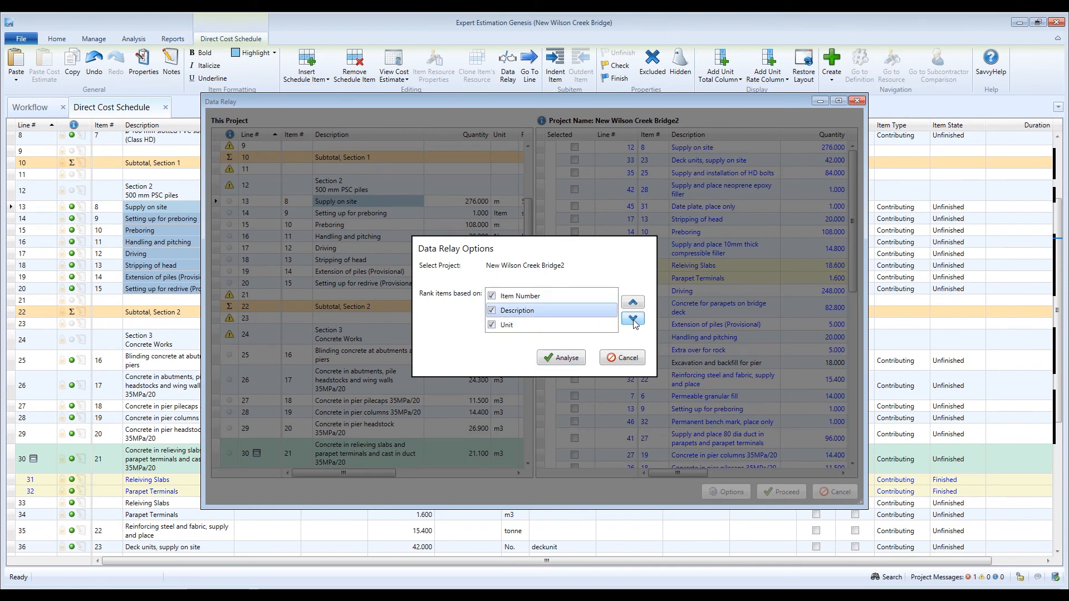
pyautogui.click(560, 358)
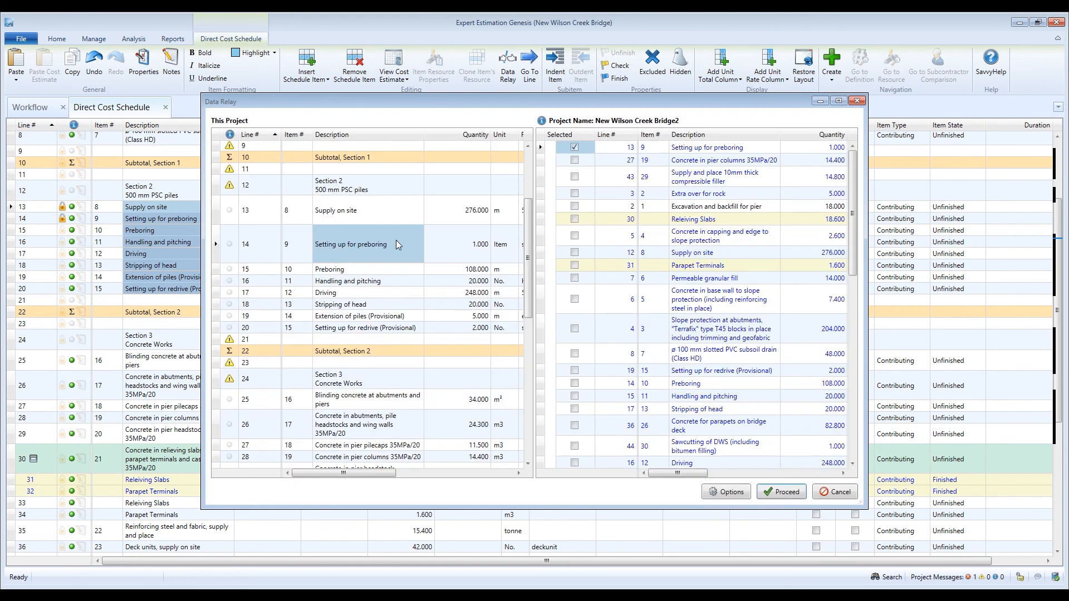
# Step: Tick the top matches for line 13 and line 16, Handling and pitching, and apply the relay
pyautogui.click(574, 147)
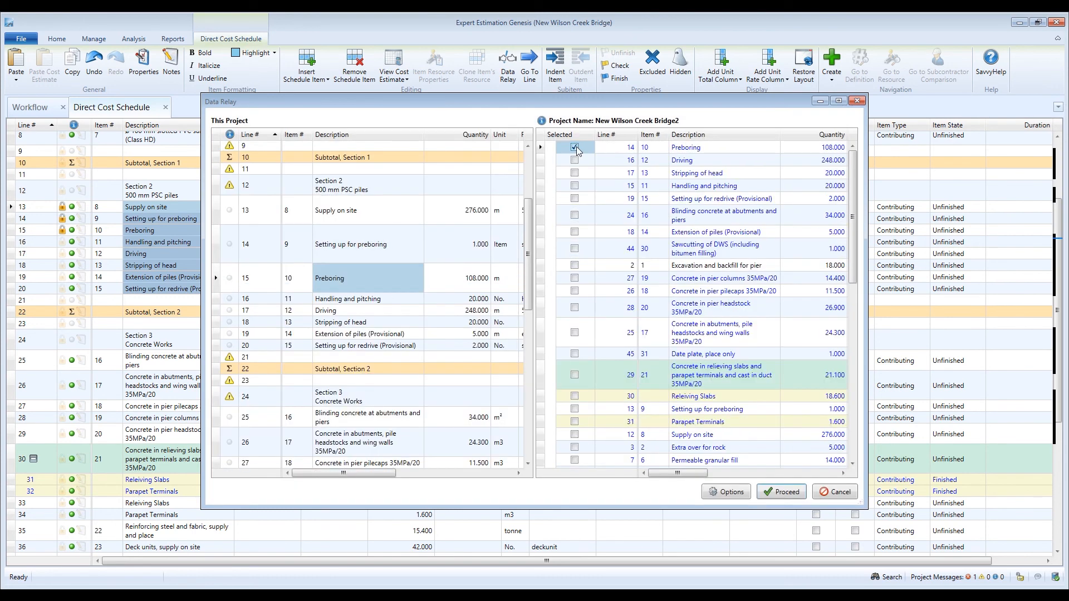
pyautogui.click(412, 304)
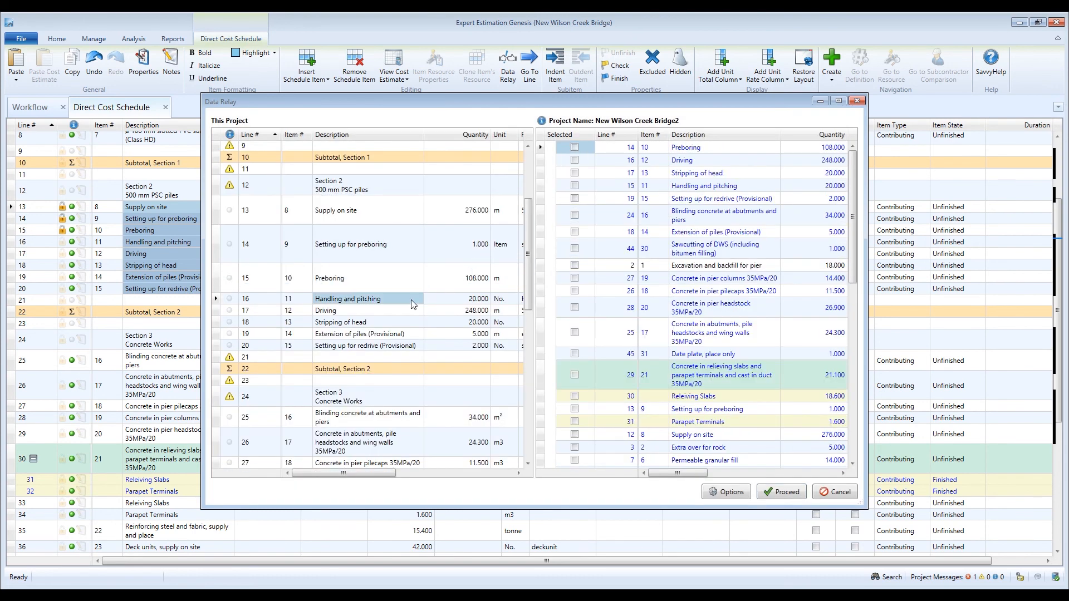
pyautogui.click(575, 147)
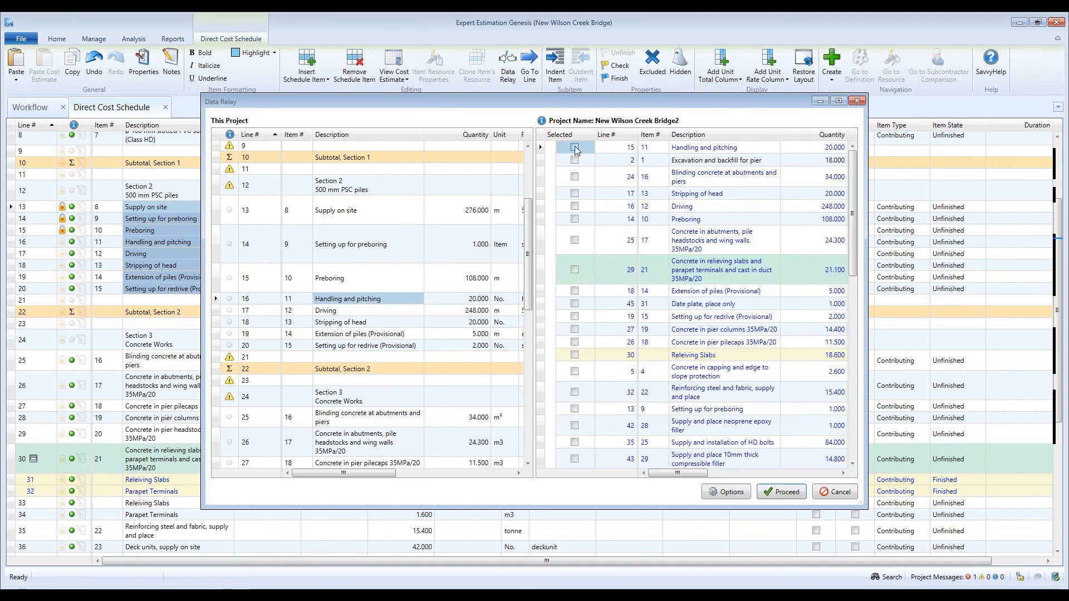
pyautogui.click(791, 498)
pyautogui.click(721, 439)
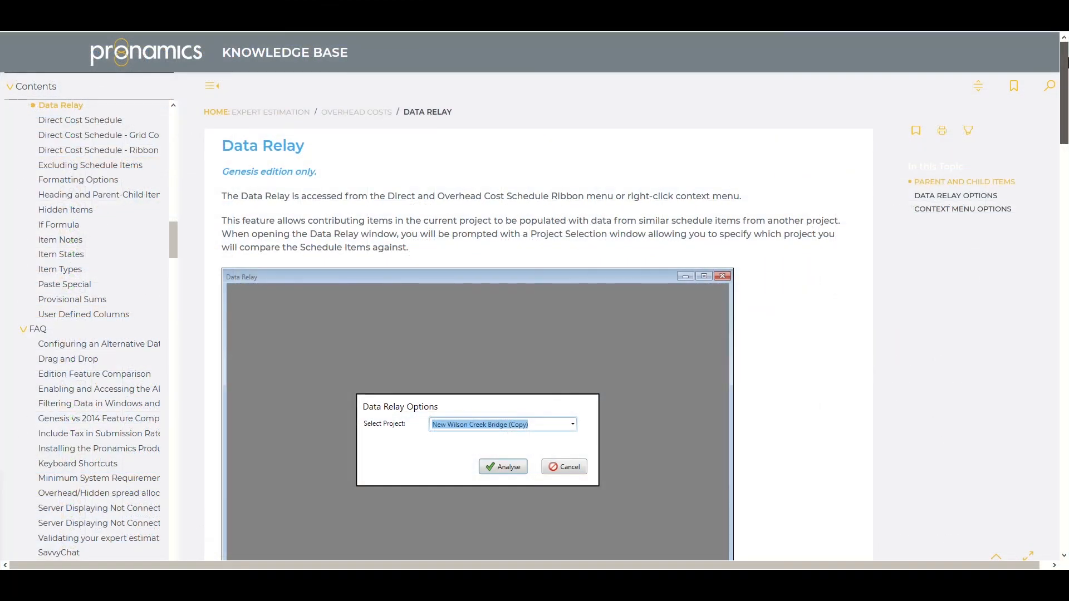
# Step: Scroll down through the Data Relay help article
pyautogui.moveTo(1066, 61); pyautogui.dragTo(1066, 186)
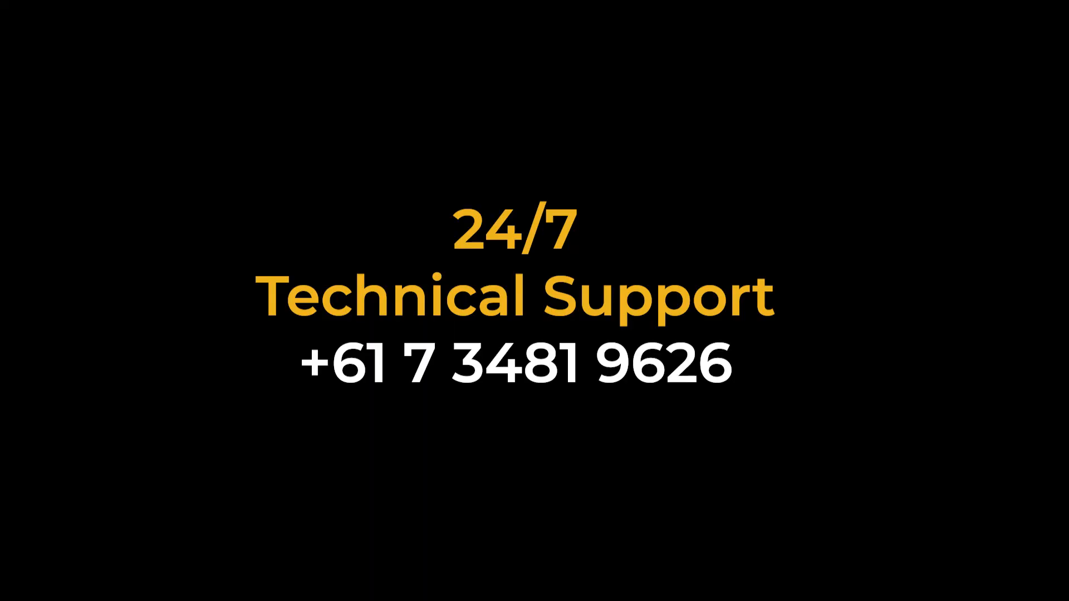